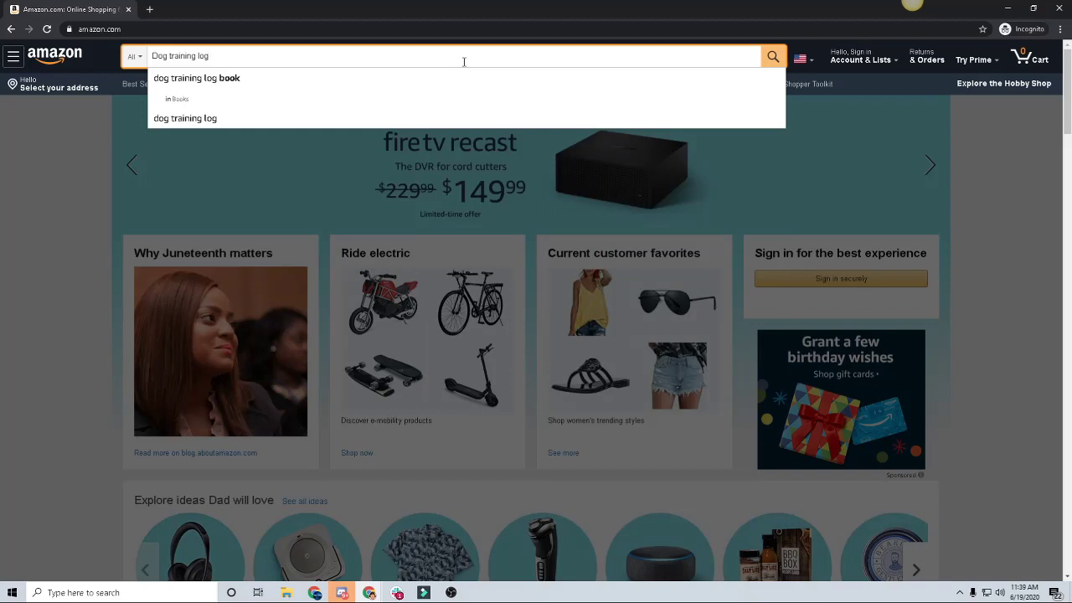
Change the Amazon search to 'service Dog training log book' and run it
key("BackSpace")
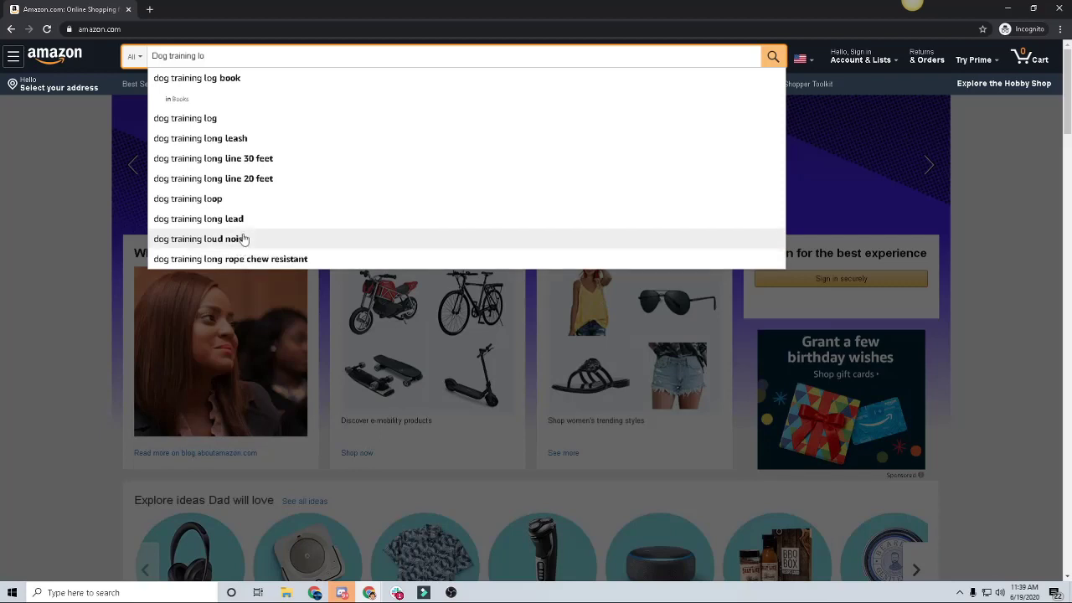
type("book")
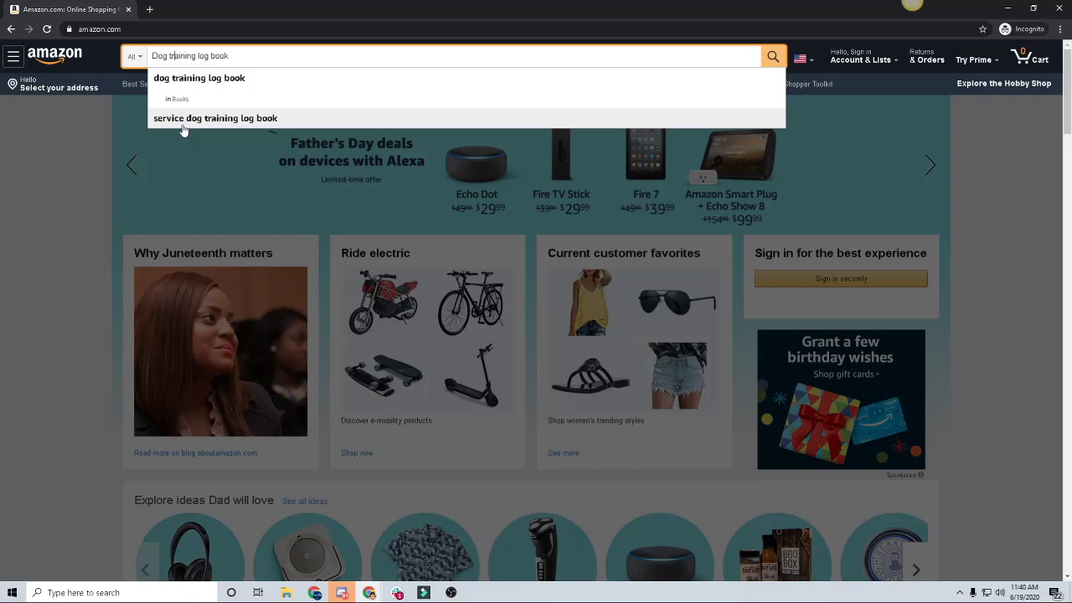
type("service")
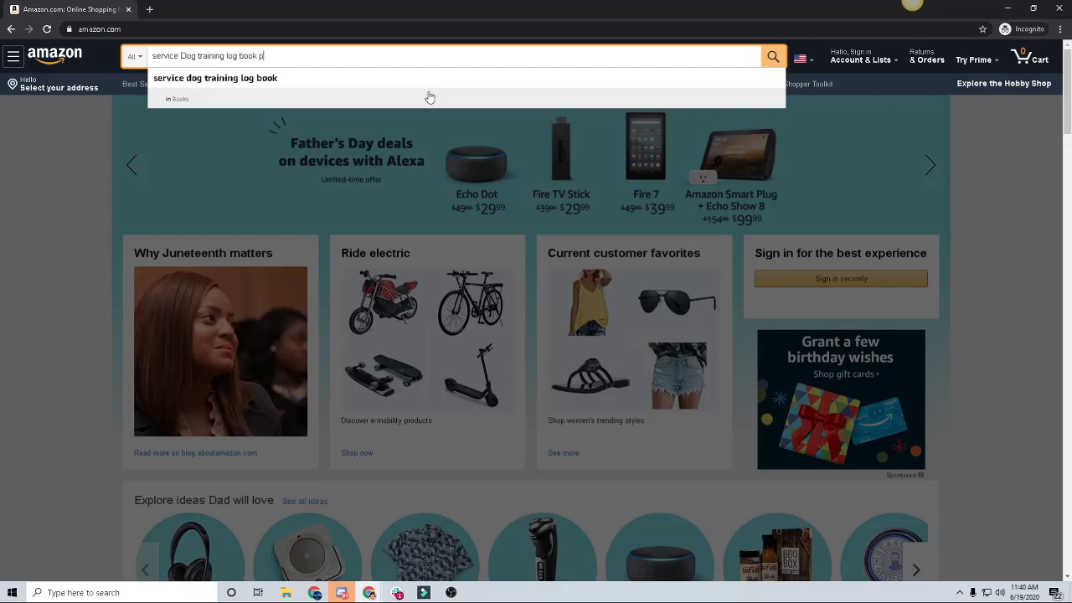
type("inkow")
key("Return")
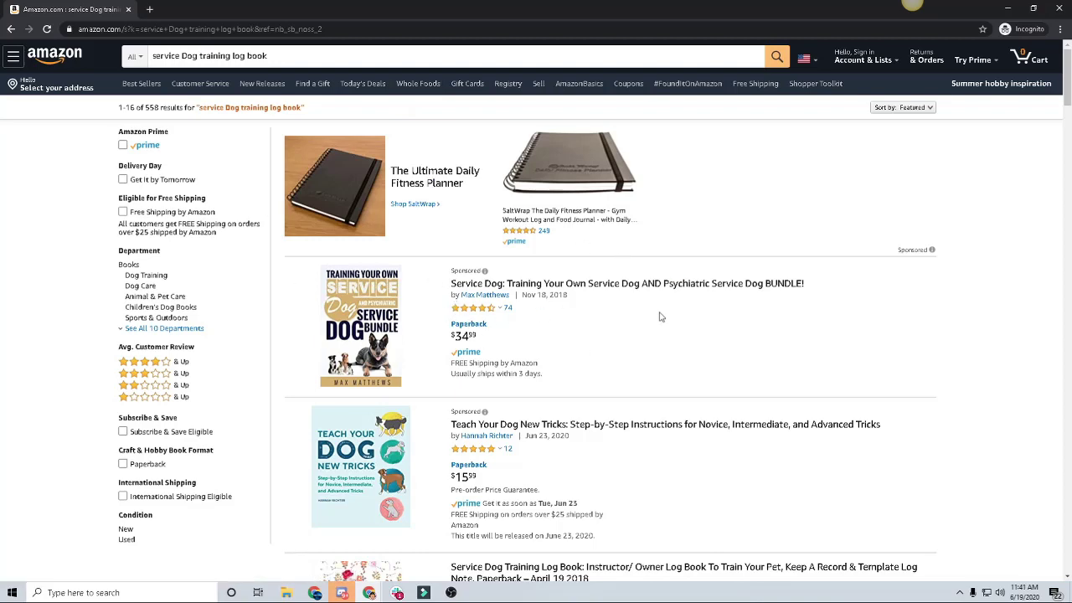
Open the floral service dog training log book listing in a new tab
scroll(577, 285, "down", 2)
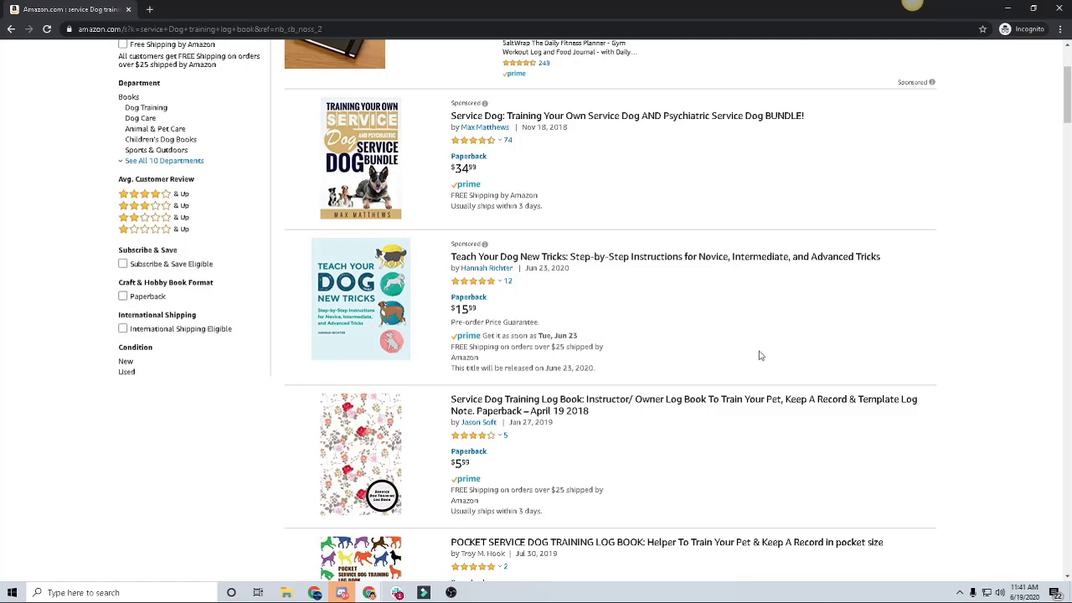
scroll(762, 348, "up", 2)
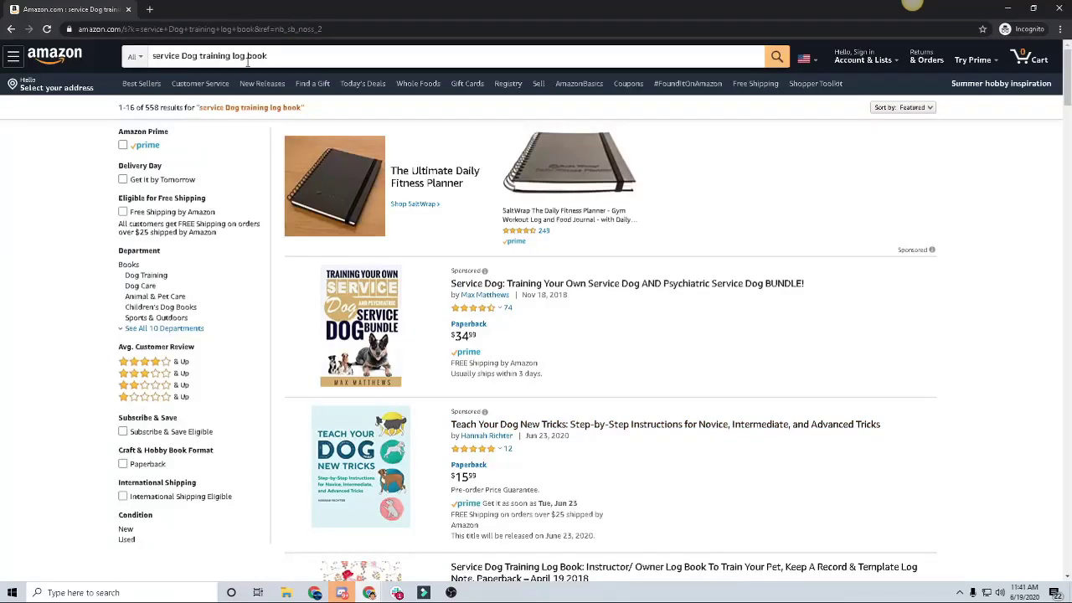
scroll(675, 349, "down", 2)
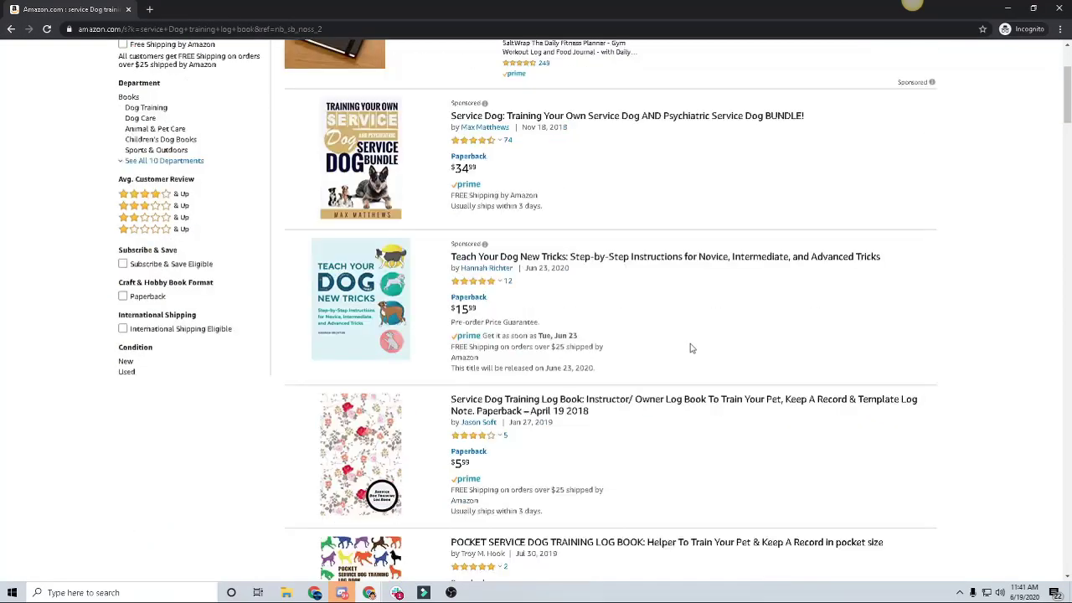
scroll(690, 354, "down", 1)
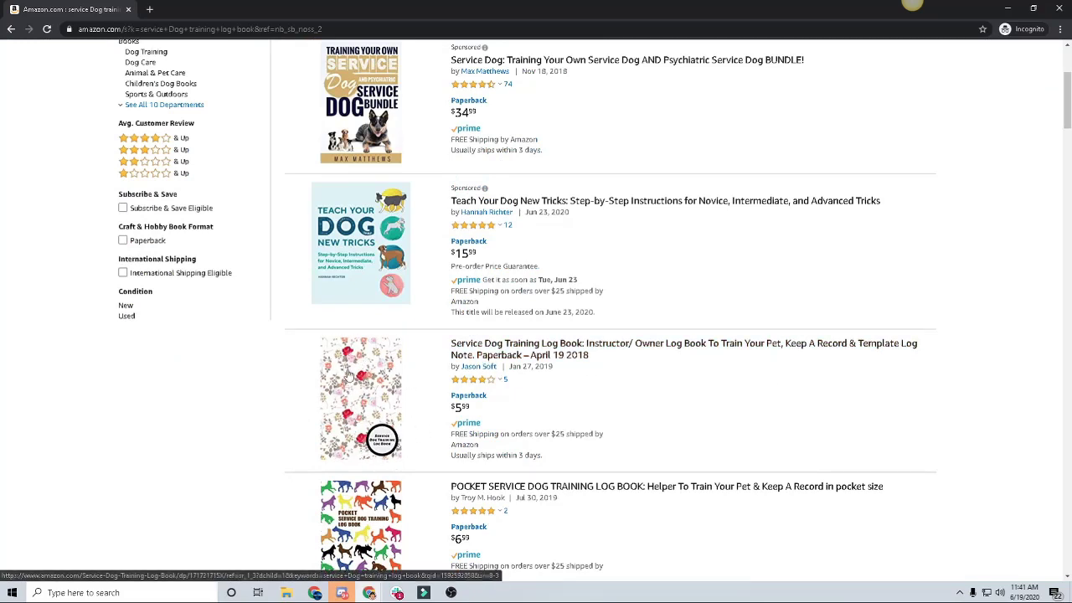
scroll(346, 379, "down", 1)
right_click(620, 290)
left_click(656, 310)
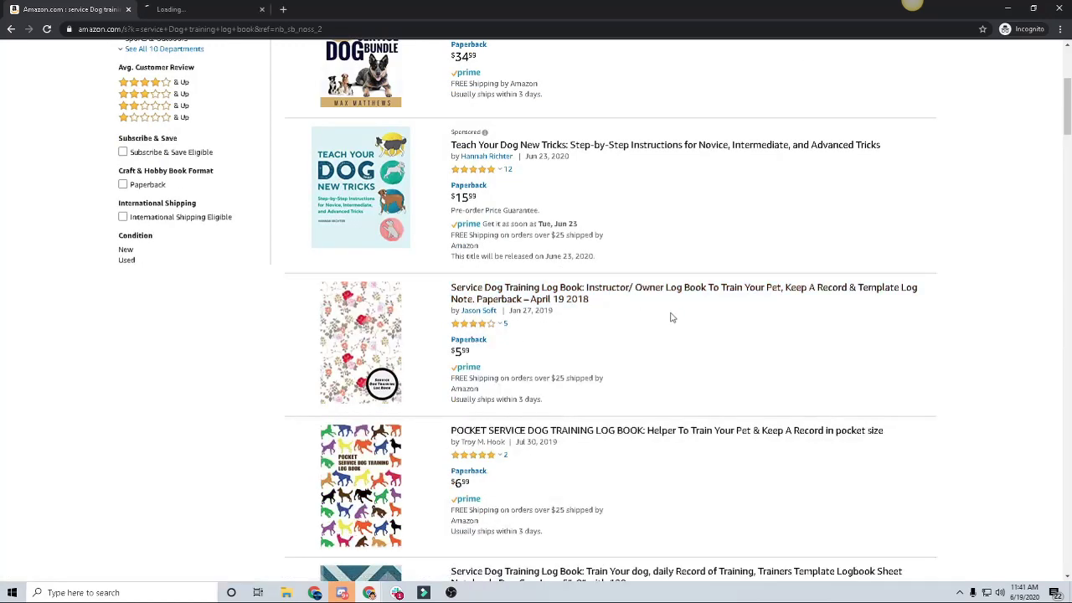
Open the pocket log book and SERVICE DOG TRAINING LOG BOOK listings in new tabs
scroll(730, 385, "down", 2)
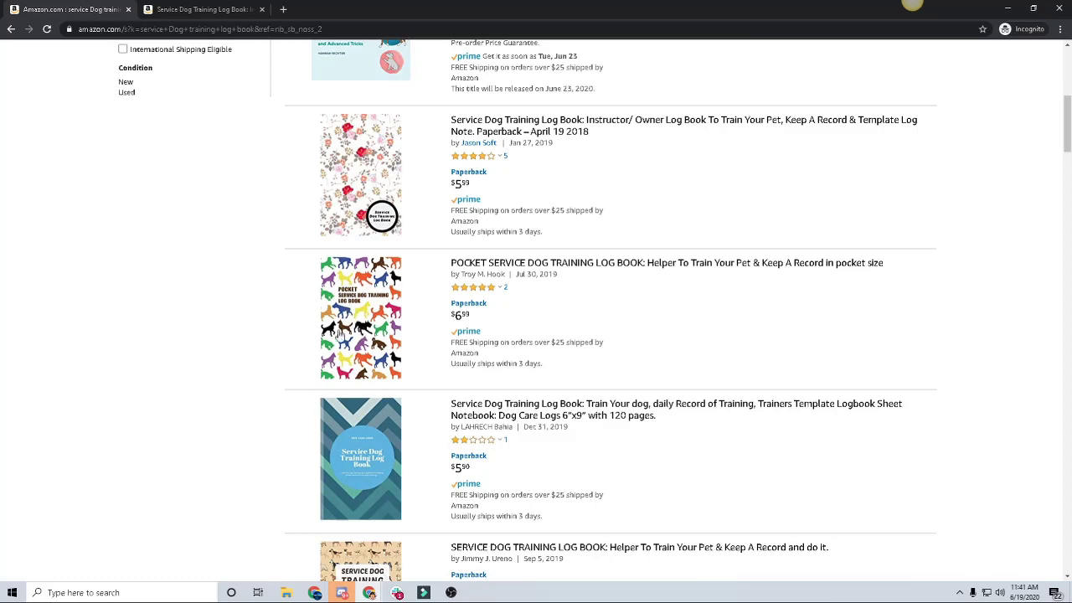
right_click(650, 265)
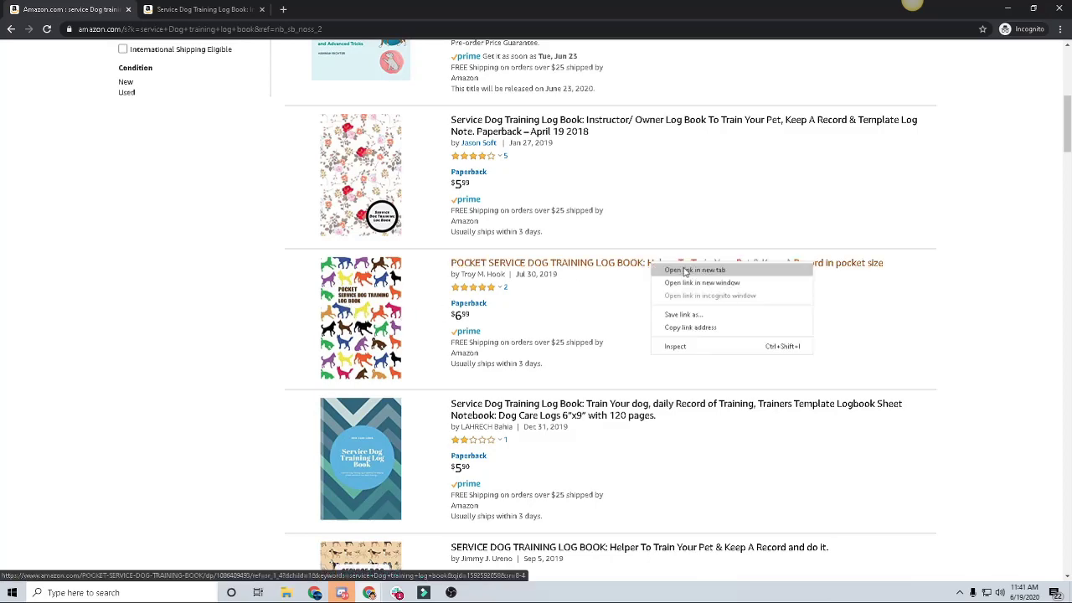
left_click(685, 271)
scroll(634, 363, "down", 3)
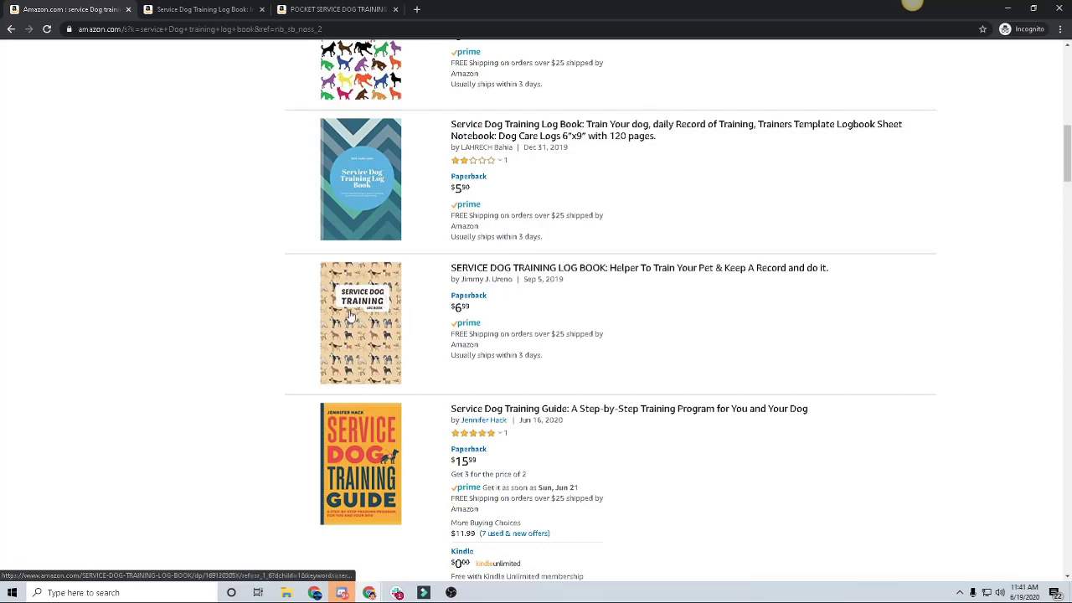
right_click(628, 270)
left_click(670, 277)
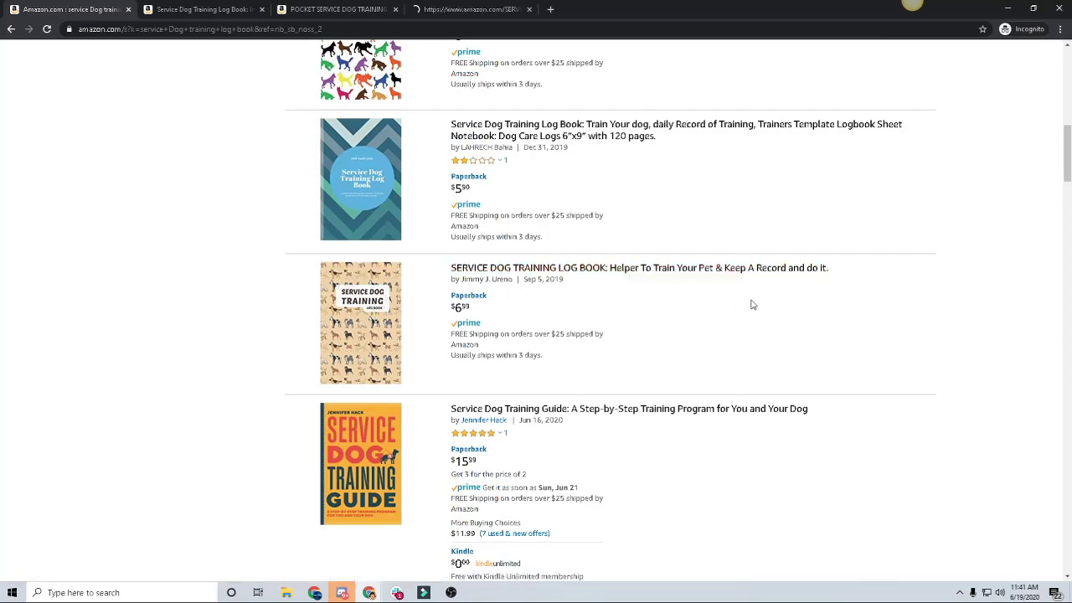
Scroll further down through the remaining search results
scroll(834, 322, "down", 3)
scroll(828, 329, "up", 15)
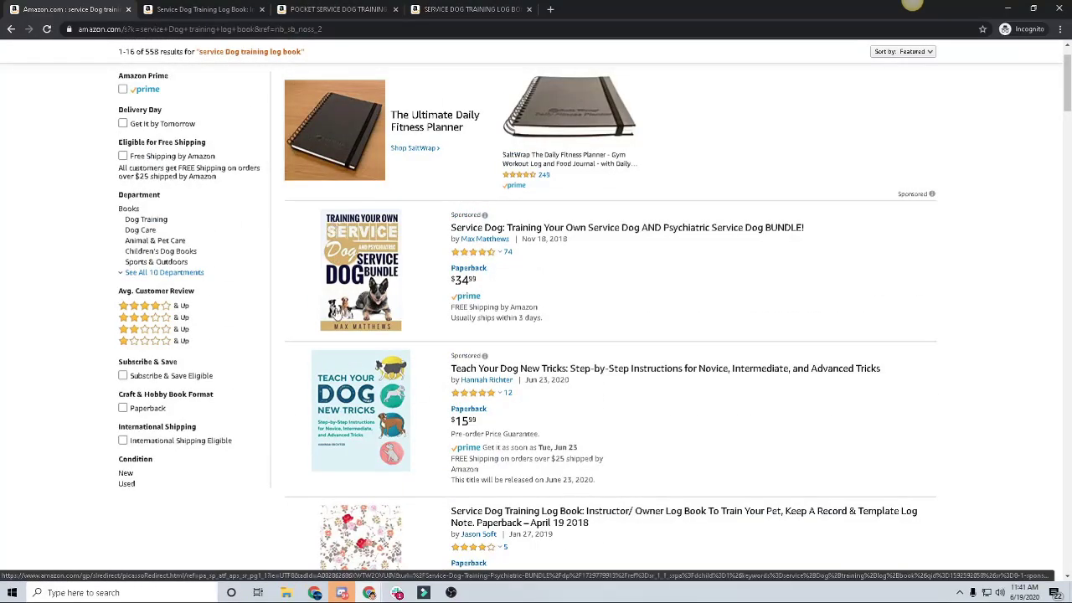
scroll(389, 335, "down", 1)
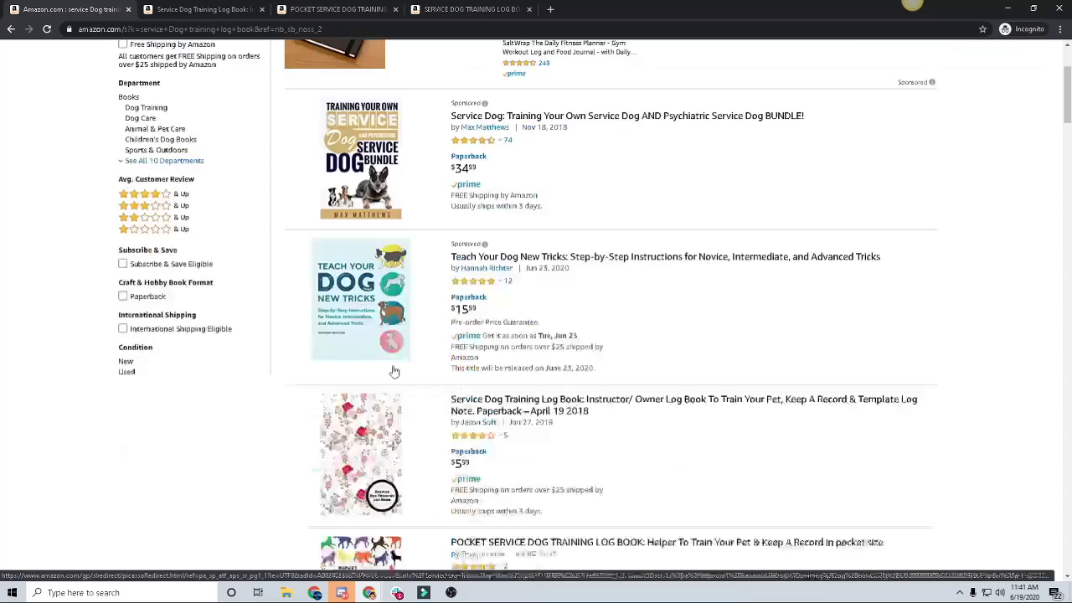
scroll(393, 318, "down", 2)
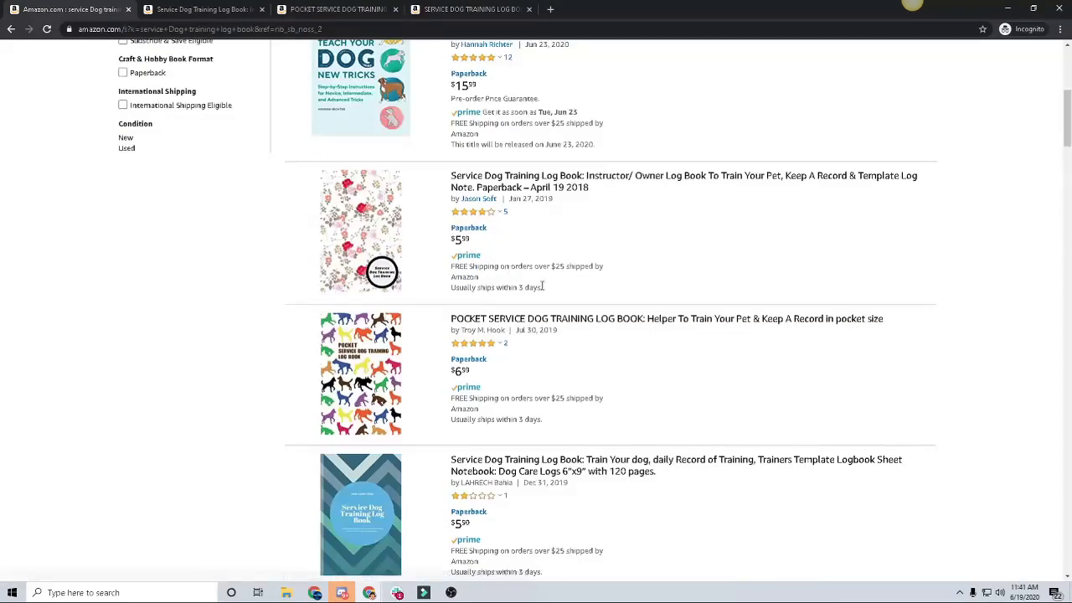
scroll(642, 352, "up", 2)
scroll(651, 371, "down", 2)
scroll(381, 267, "down", 1)
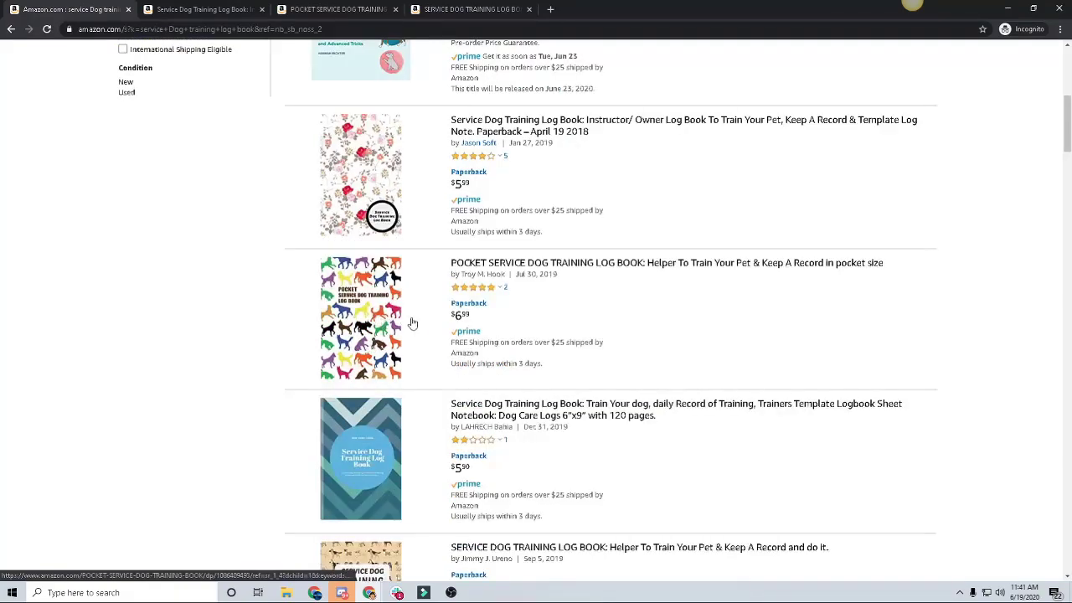
scroll(425, 321, "down", 3)
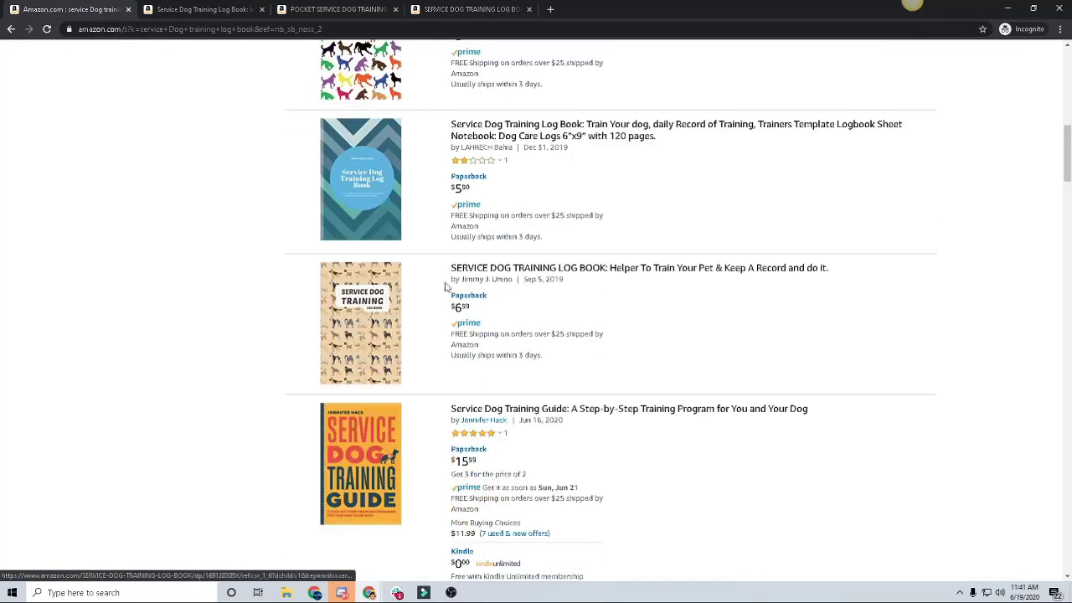
scroll(410, 330, "down", 4)
scroll(406, 341, "down", 3)
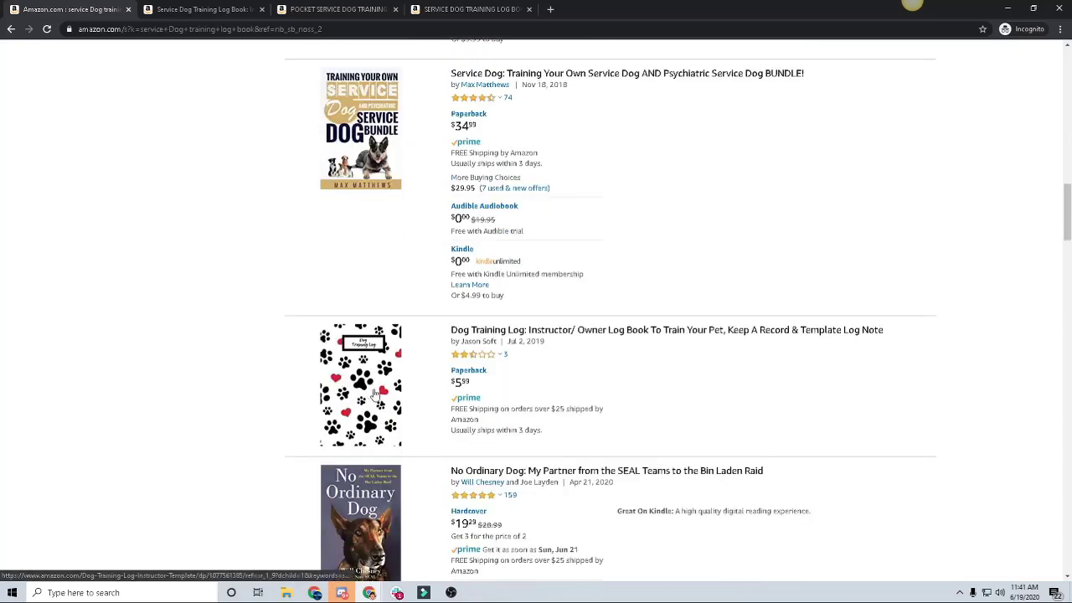
scroll(643, 375, "down", 3)
scroll(643, 375, "down", 4)
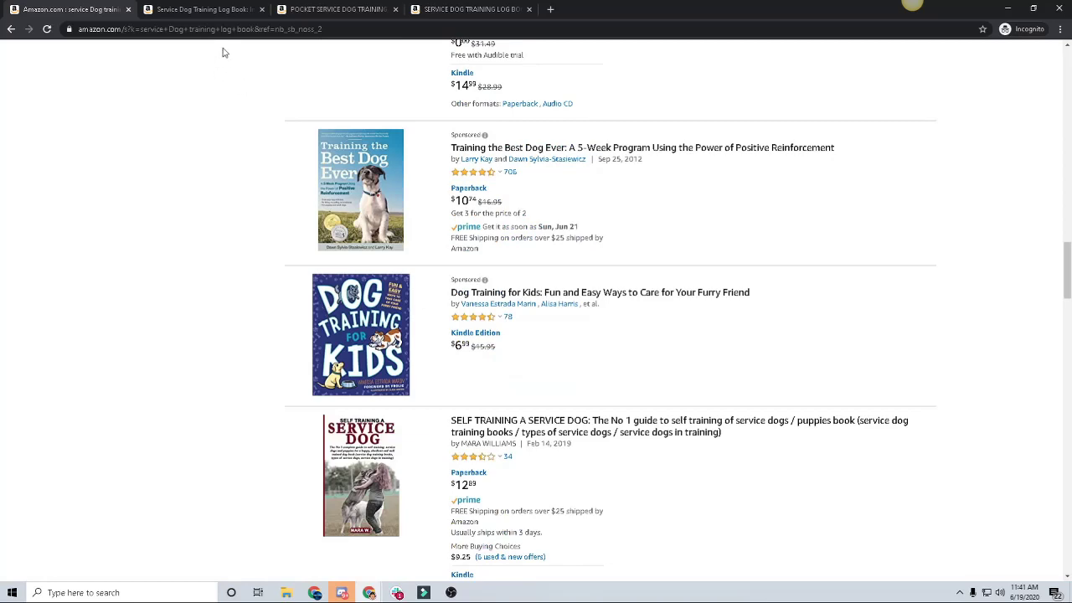
On the floral log book page, select its 1,109,517 best sellers rank
left_click(206, 11)
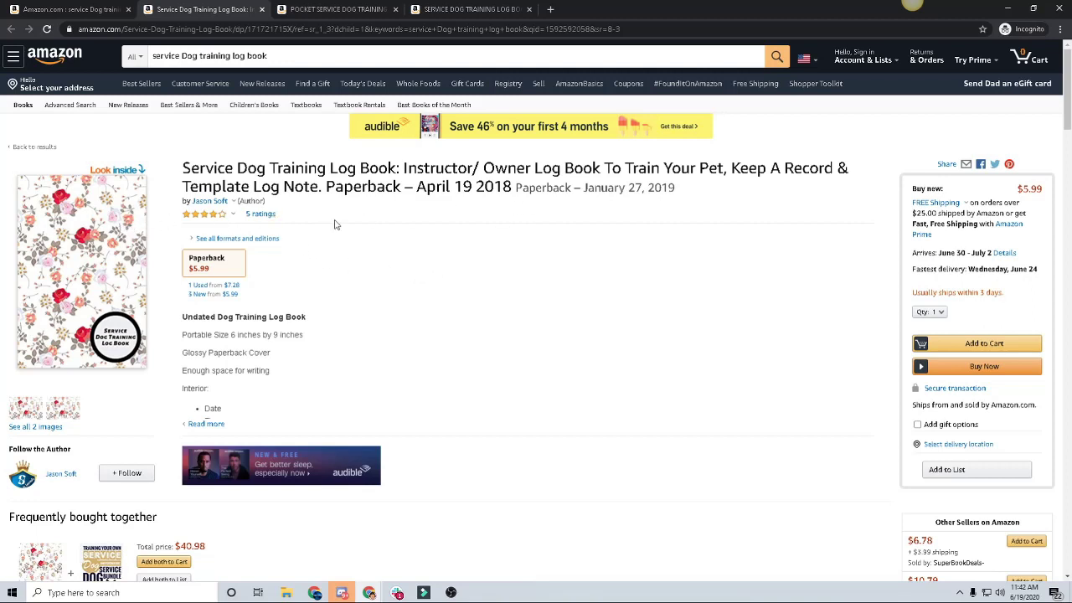
scroll(491, 222, "down", 1)
scroll(419, 260, "down", 1)
scroll(350, 280, "up", 2)
scroll(520, 366, "down", 10)
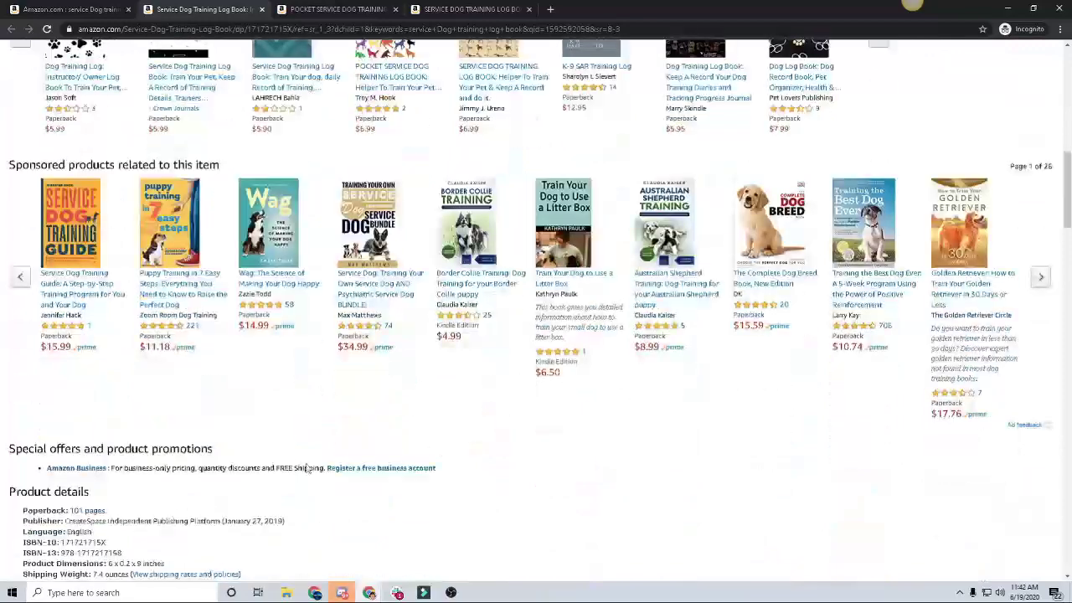
scroll(340, 463, "down", 1)
left_click_drag(141, 541, 209, 543)
double_click(159, 540)
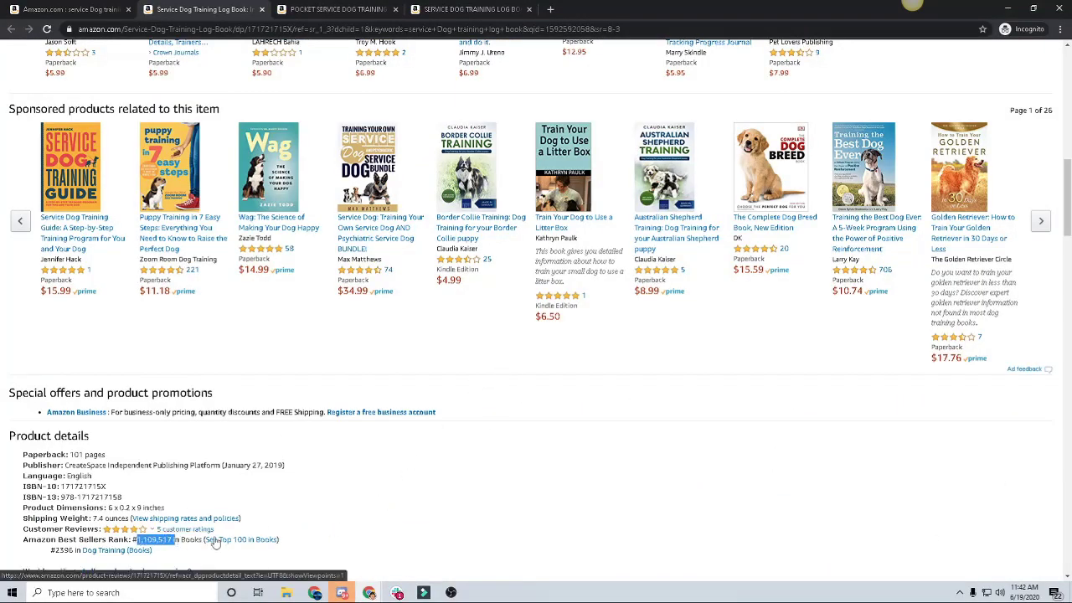
scroll(400, 497, "up", 12)
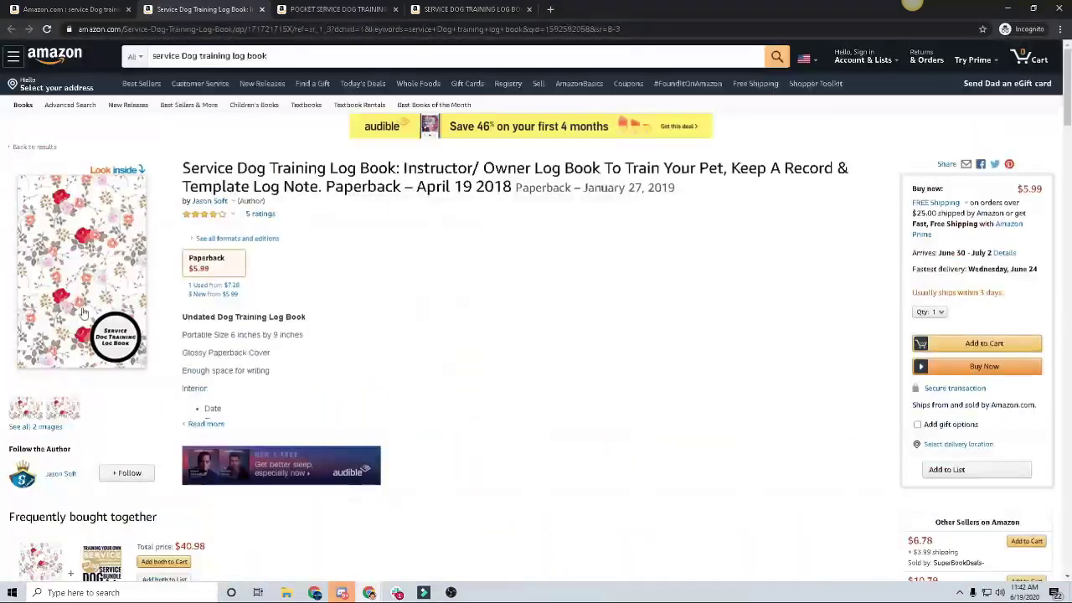
Compare the open listings, ending on the POCKET SERVICE DOG TRAINING LOG BOOK page
left_click(343, 10)
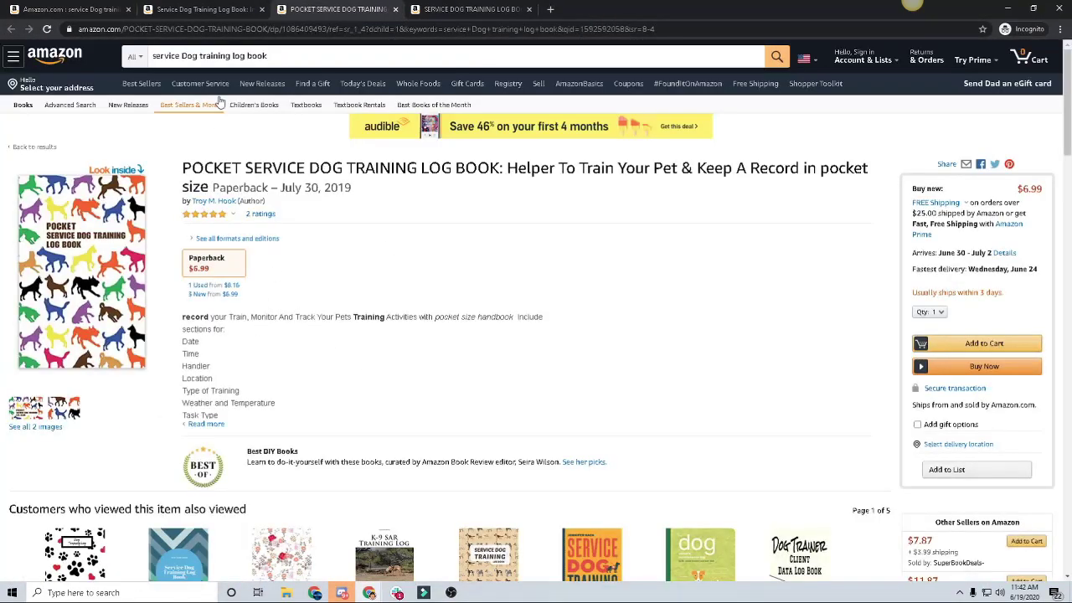
left_click(222, 10)
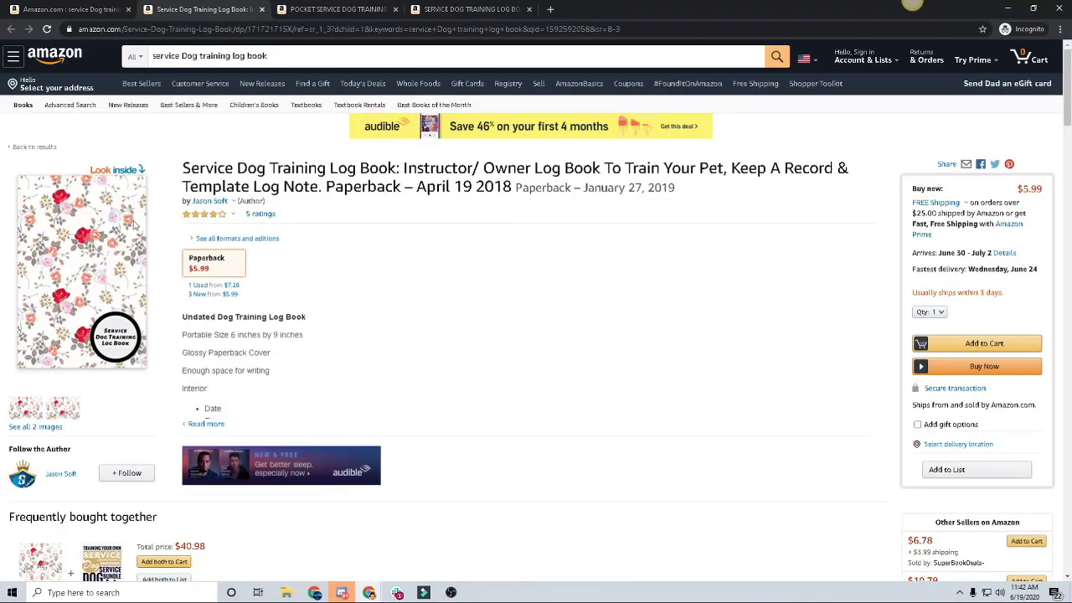
left_click(333, 10)
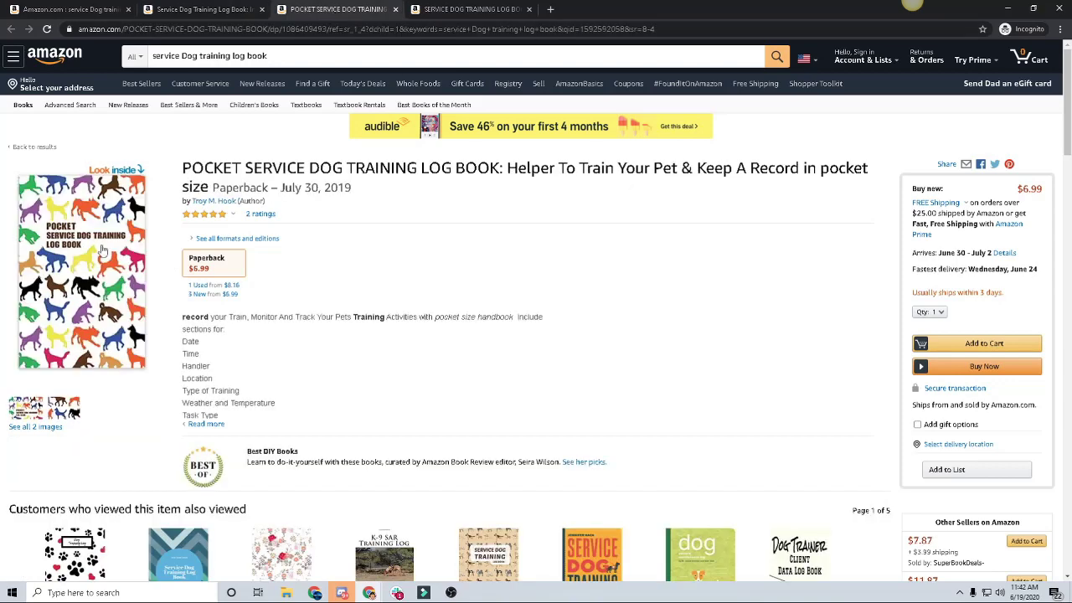
left_click(481, 10)
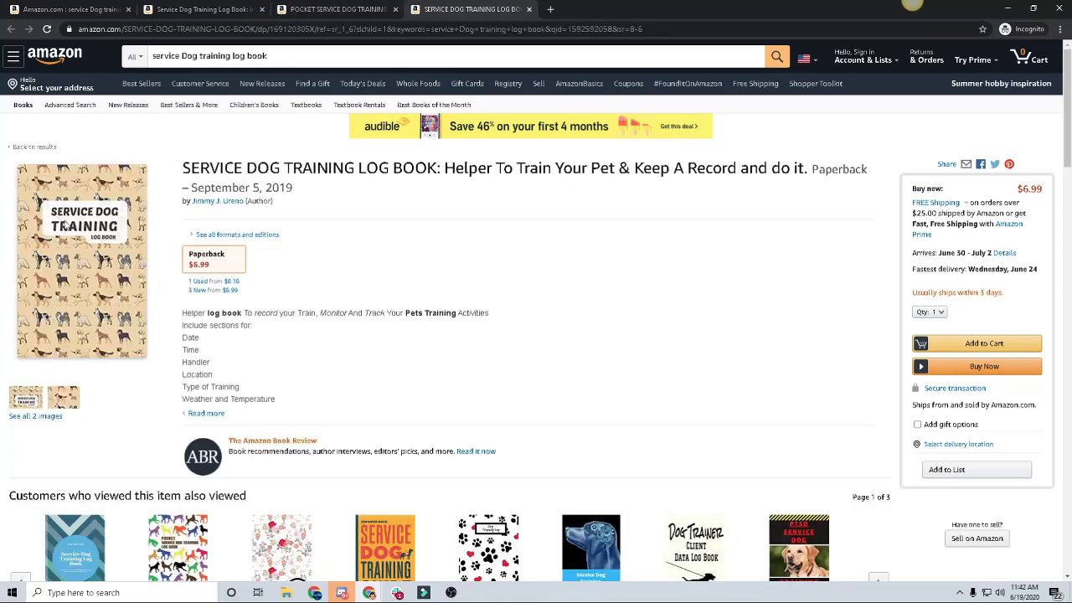
left_click(310, 15)
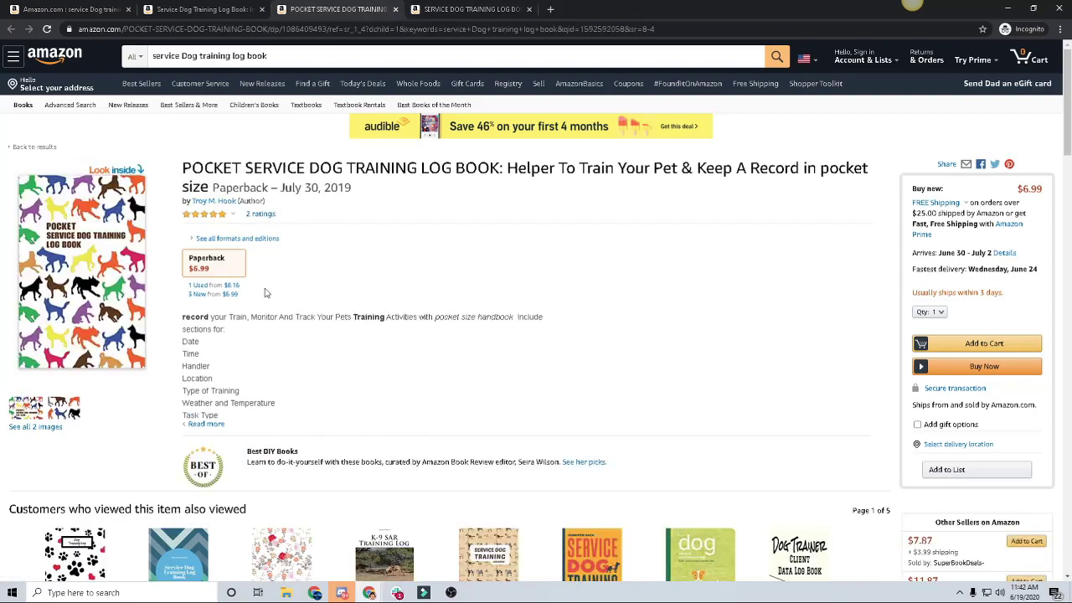
scroll(276, 352, "down", 15)
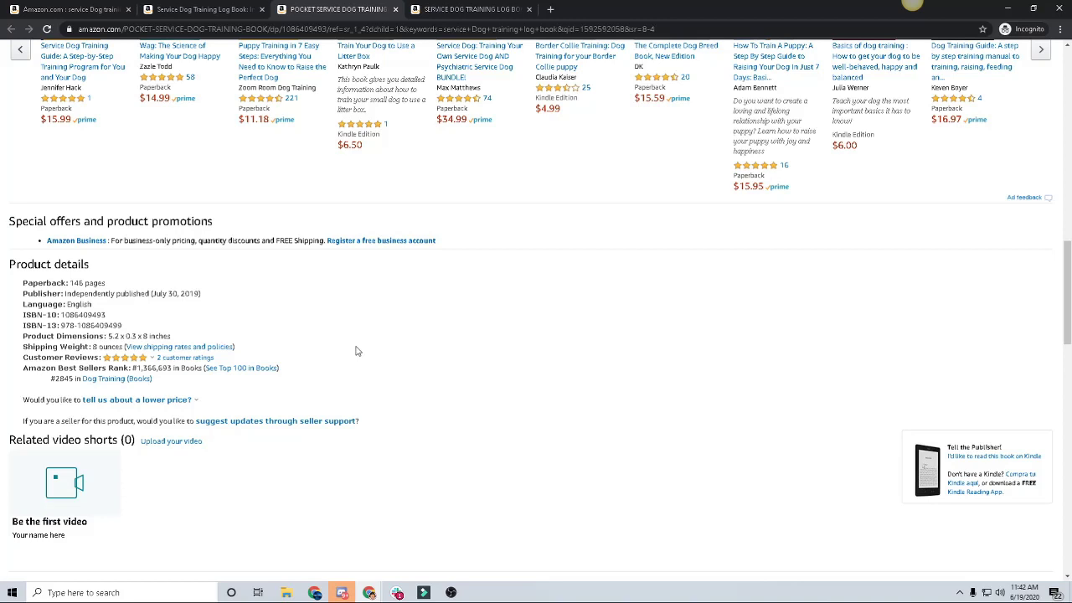
Open the first related dog training log in a new tab and page through more related books
scroll(354, 347, "up", 15)
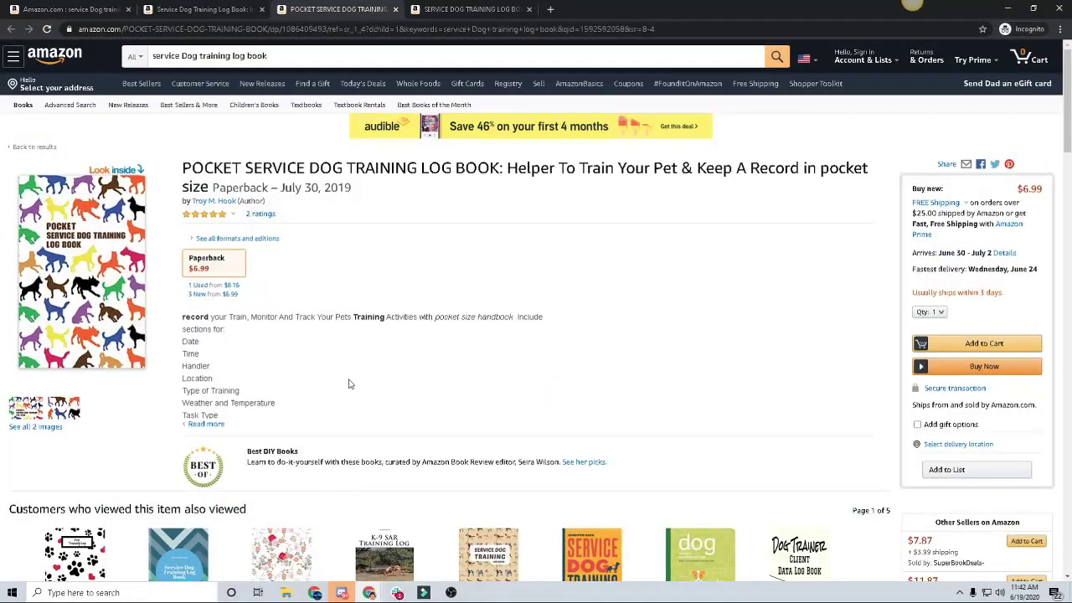
scroll(444, 354, "down", 2)
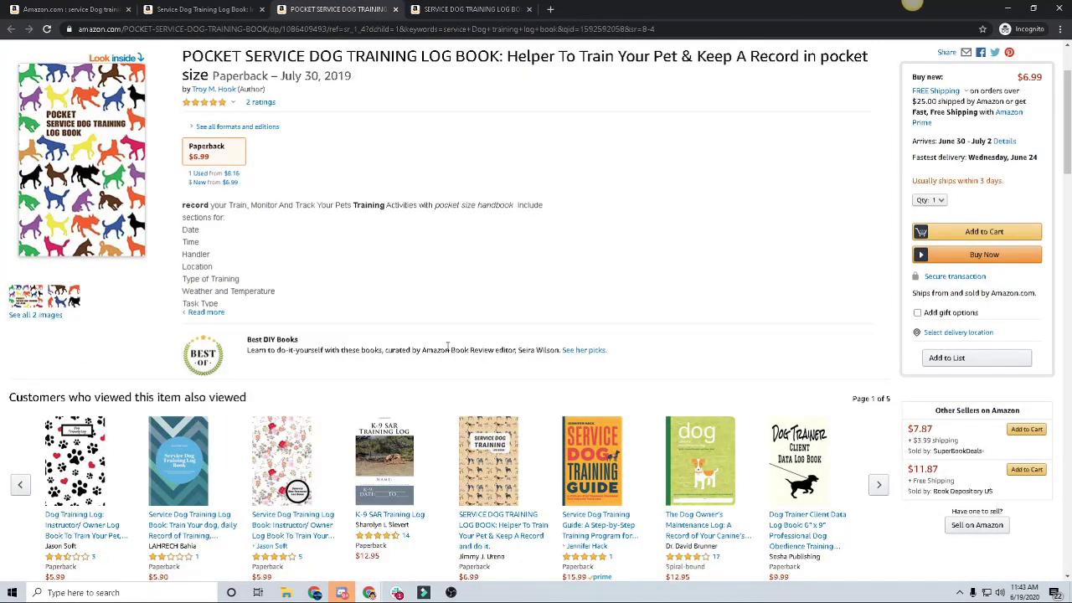
left_click(463, 12)
left_click(365, 8)
right_click(92, 457)
left_click(138, 315)
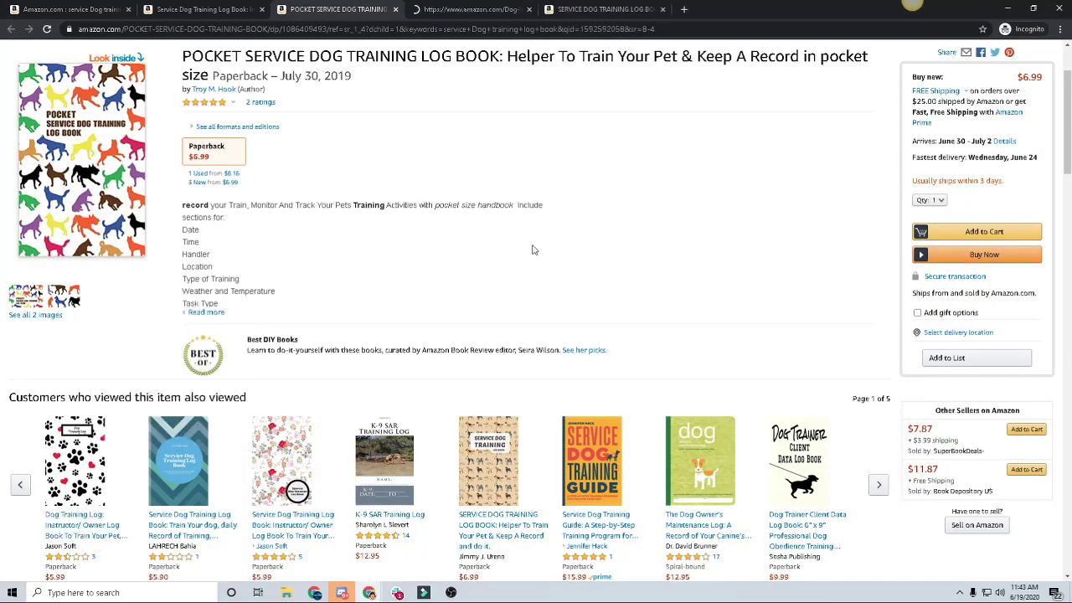
scroll(531, 206, "down", 1)
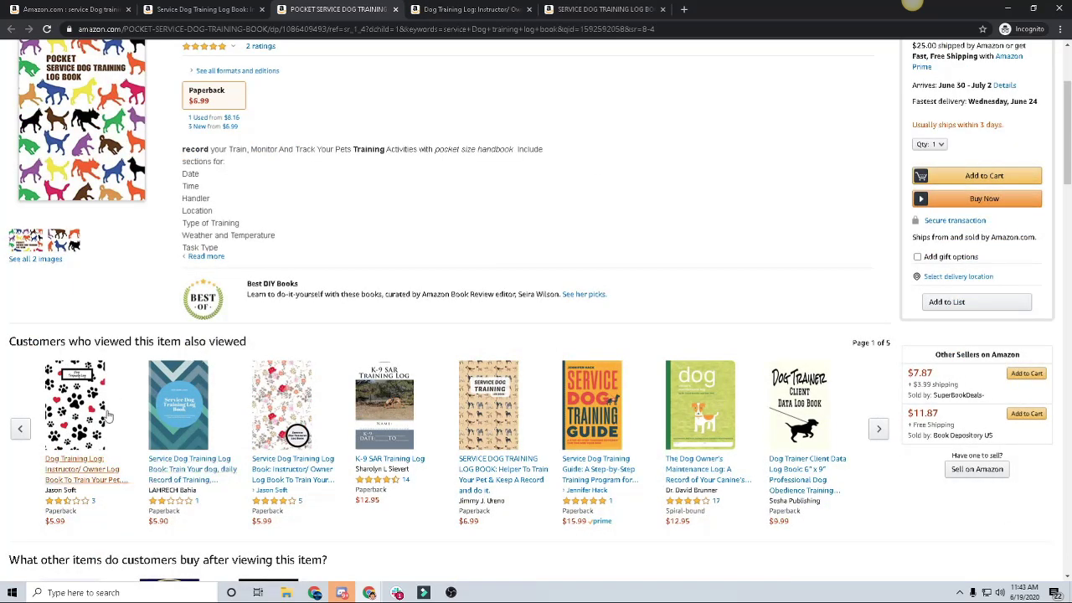
left_click(880, 429)
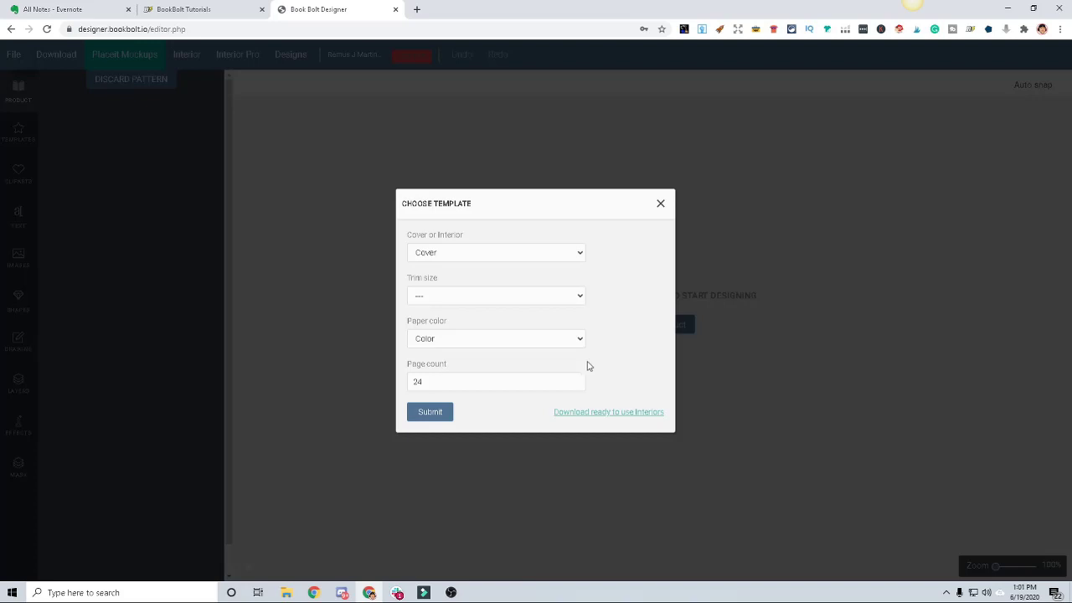
Choose a Cover template with 6 x 9 in trim size and White paper
left_click(483, 255)
left_click(456, 266)
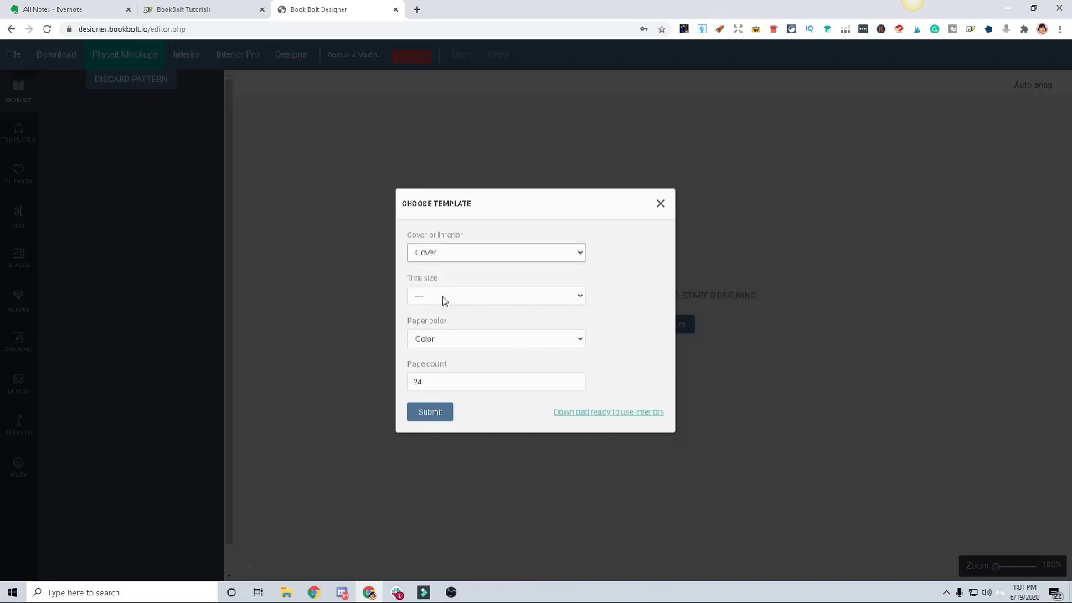
left_click(569, 297)
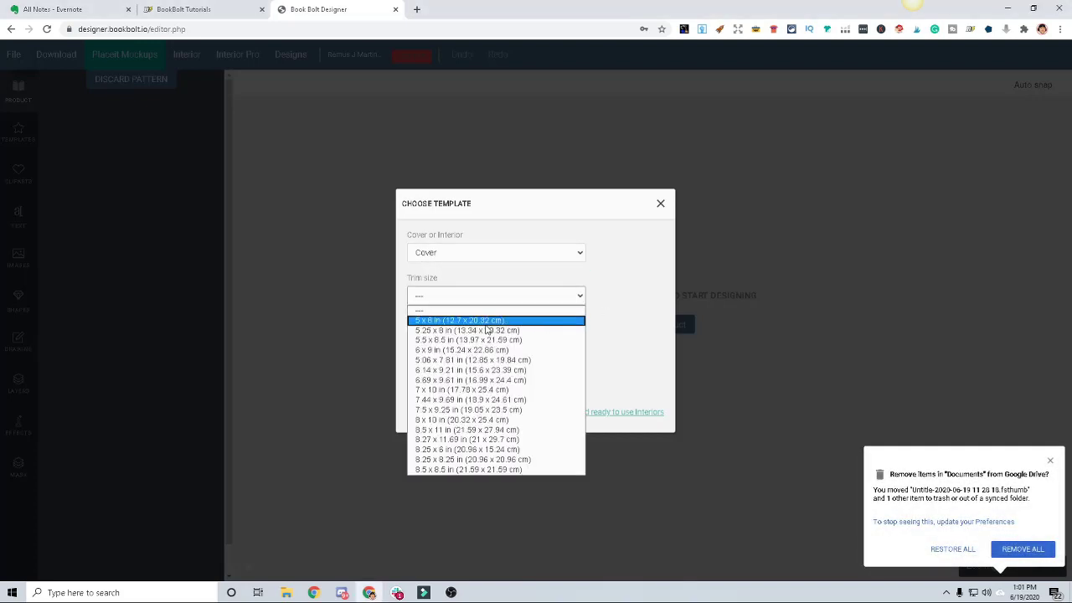
left_click(482, 350)
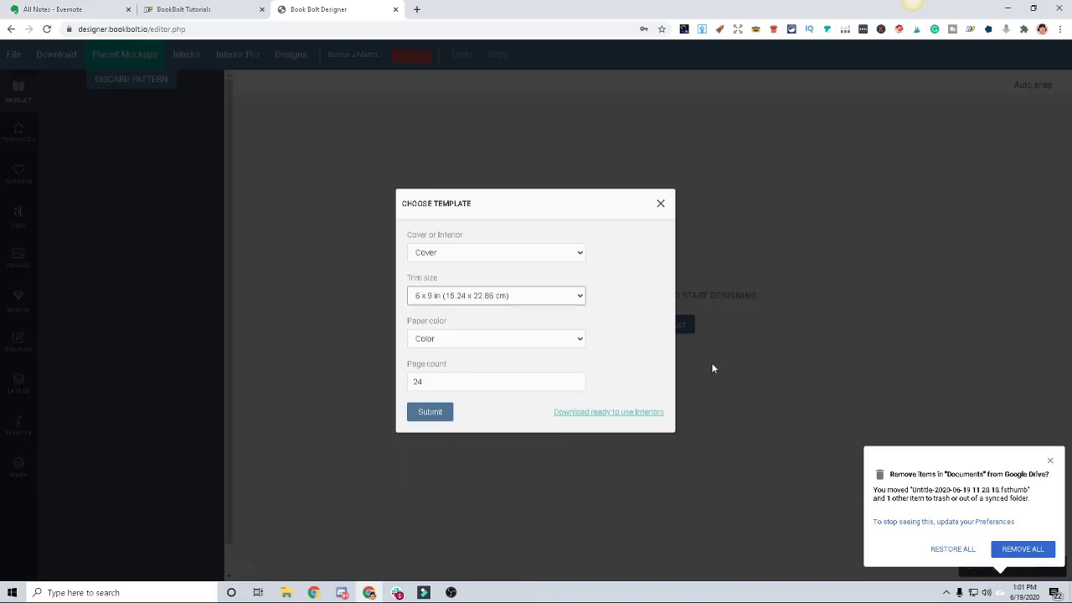
left_click(1050, 461)
left_click(475, 340)
left_click(423, 374)
left_click(462, 337)
left_click(453, 361)
Set the page count to 150 and generate the cover template
left_click(433, 381)
double_click(433, 381)
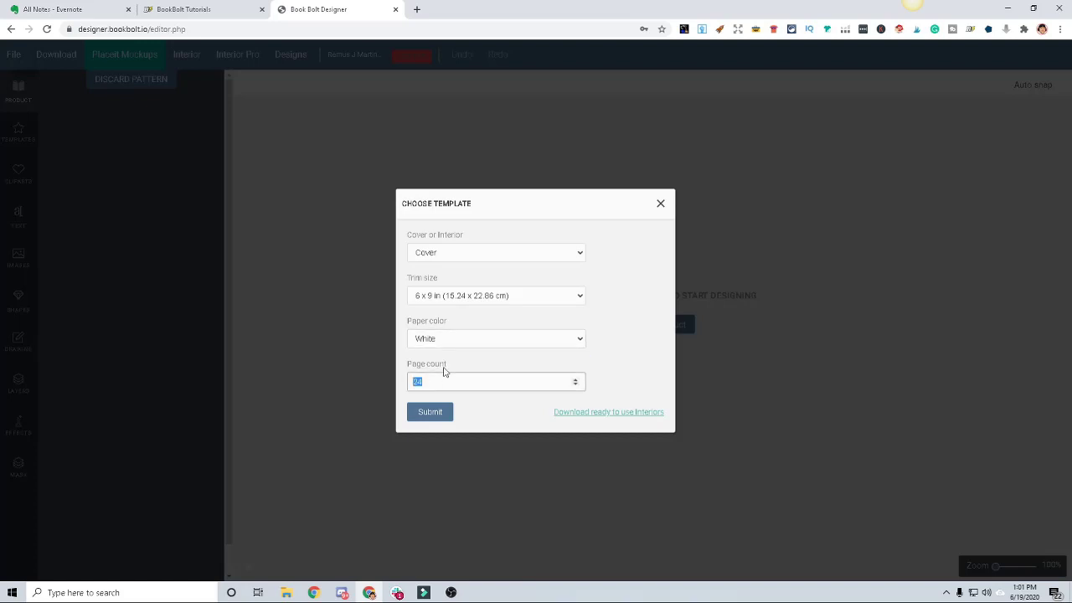
type("150")
key("BackSpace")
key("BackSpace")
key("BackSpace")
type("5")
key("BackSpace")
key("BackSpace")
key("BackSpace")
type("150")
left_click(488, 410)
left_click(429, 412)
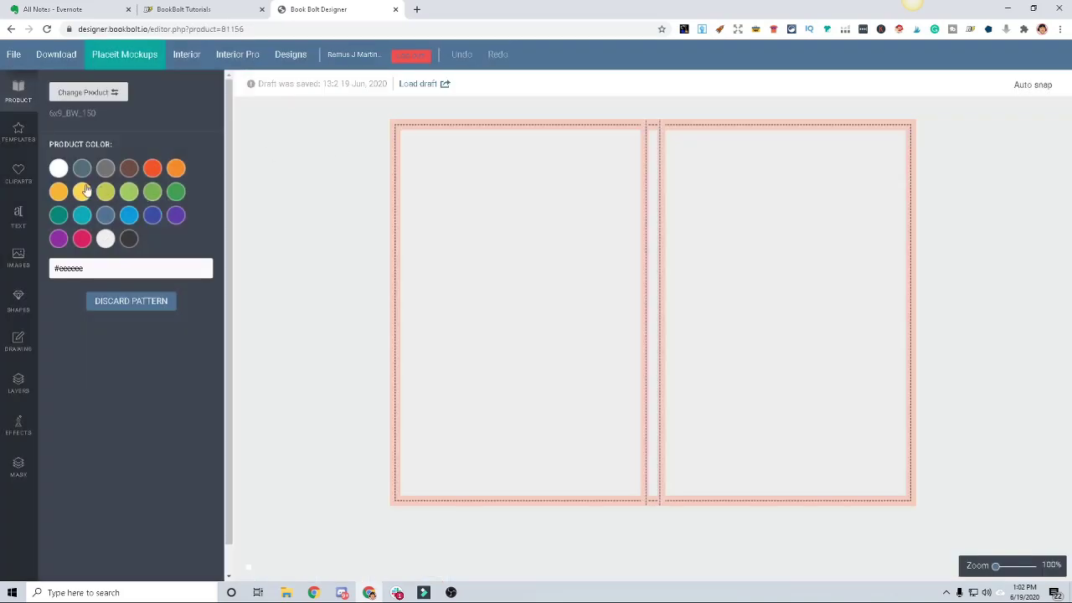
Set the Product Color to black, then add the golden retriever image small on the front panel
left_click(128, 239)
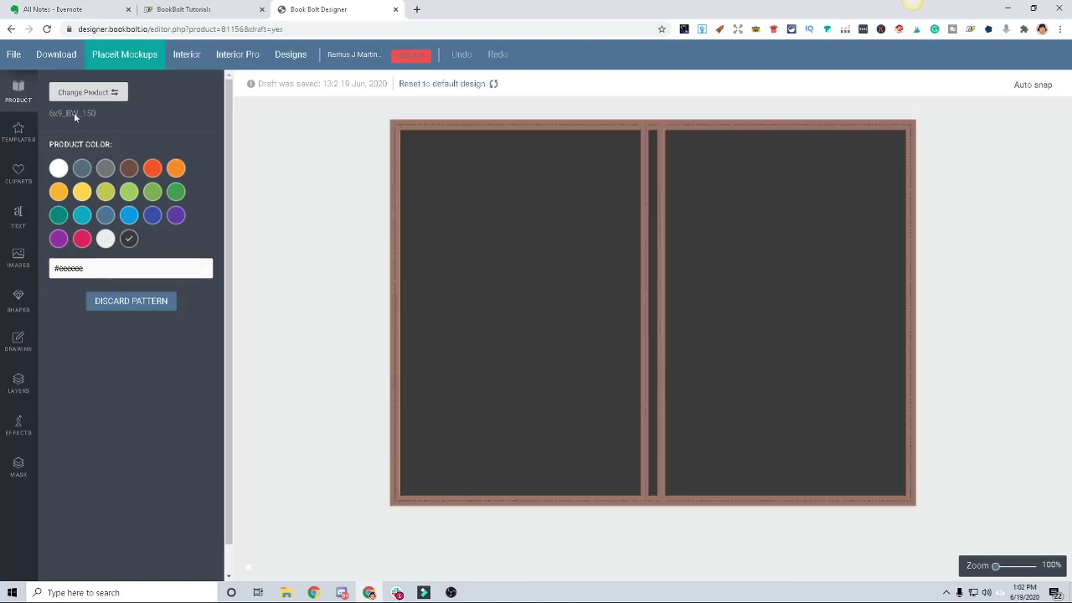
left_click(20, 260)
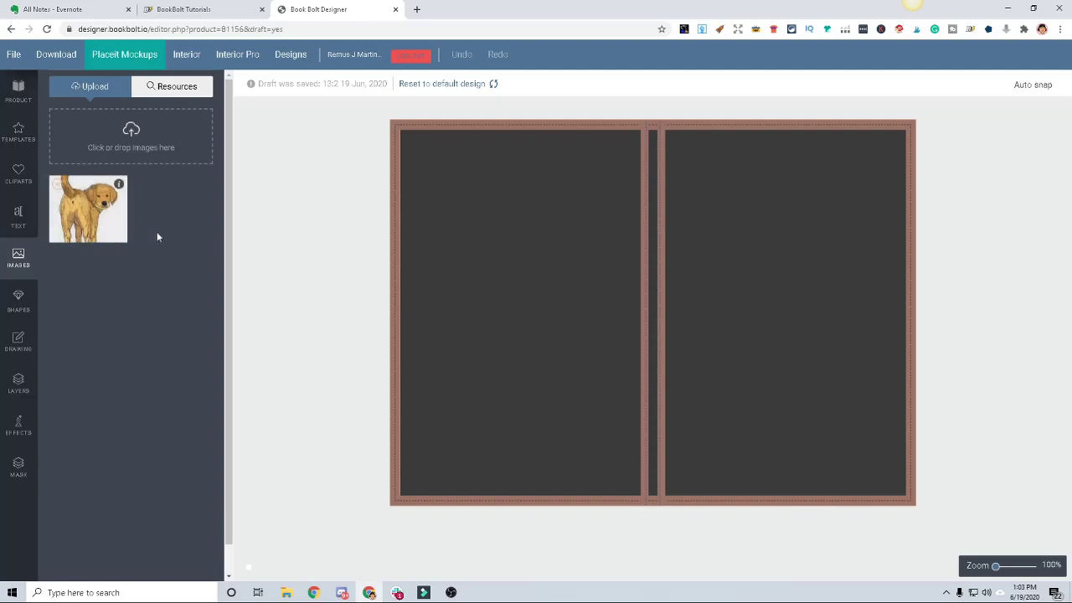
left_click(93, 231)
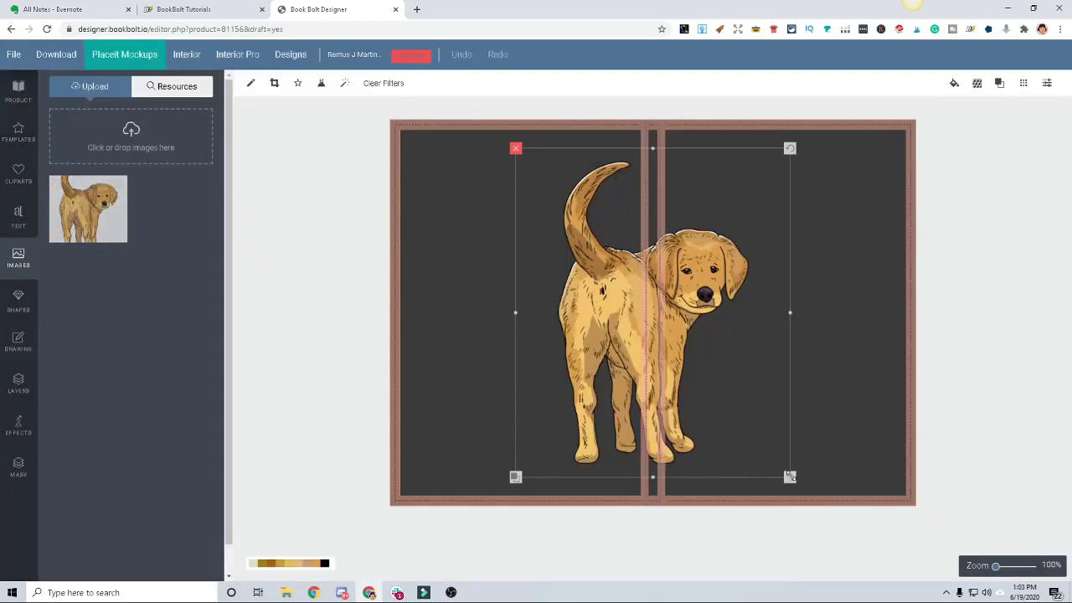
left_click_drag(790, 477, 787, 262)
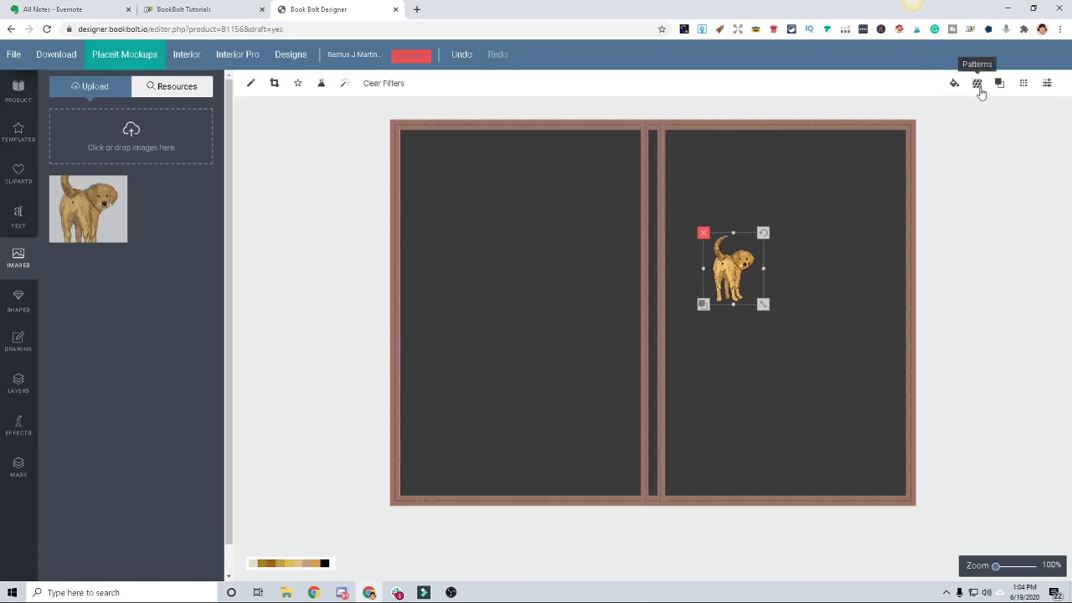
left_click_drag(733, 275, 756, 286)
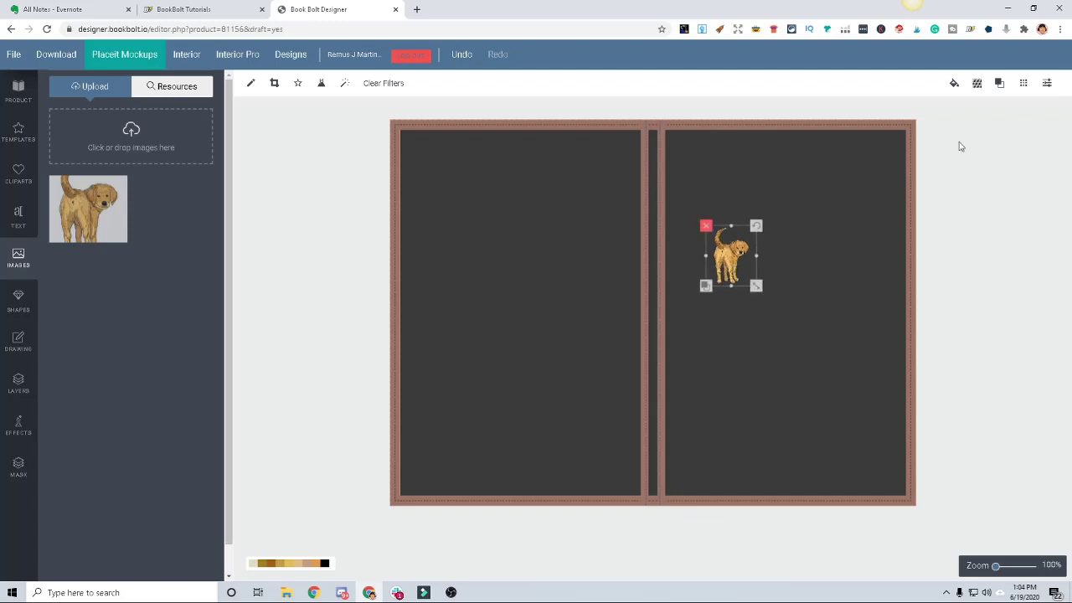
Tile the golden retriever image across the whole cover with the Grid Repeat pattern
left_click(979, 90)
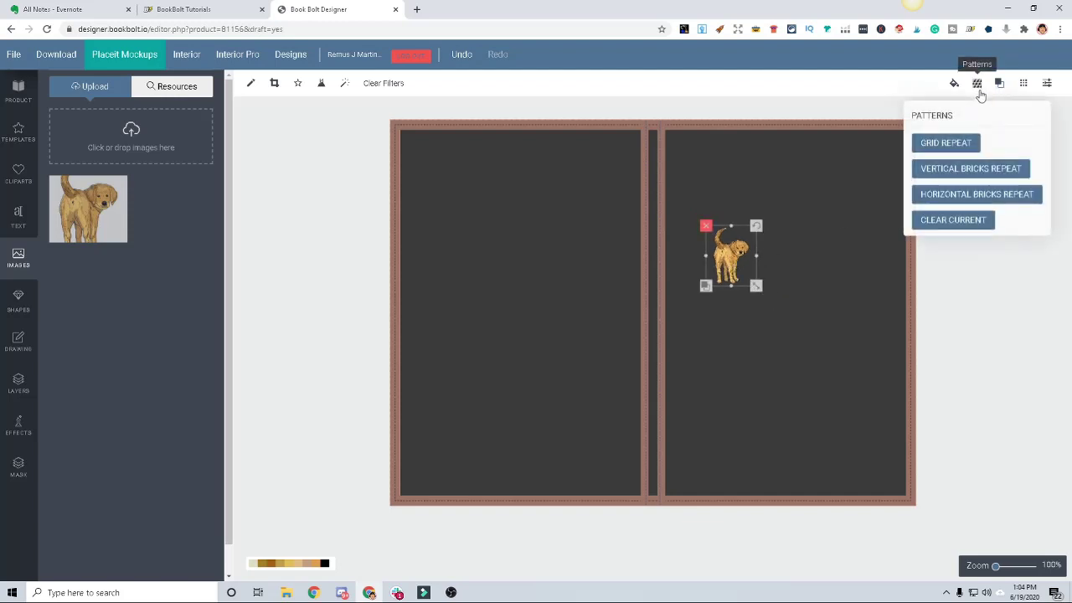
left_click(952, 148)
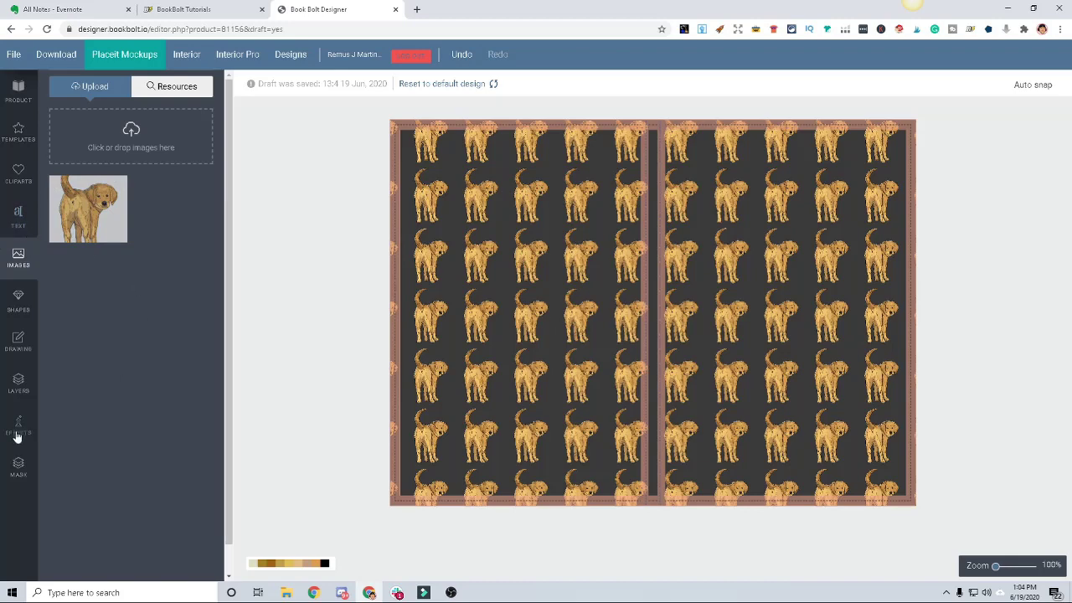
left_click(20, 303)
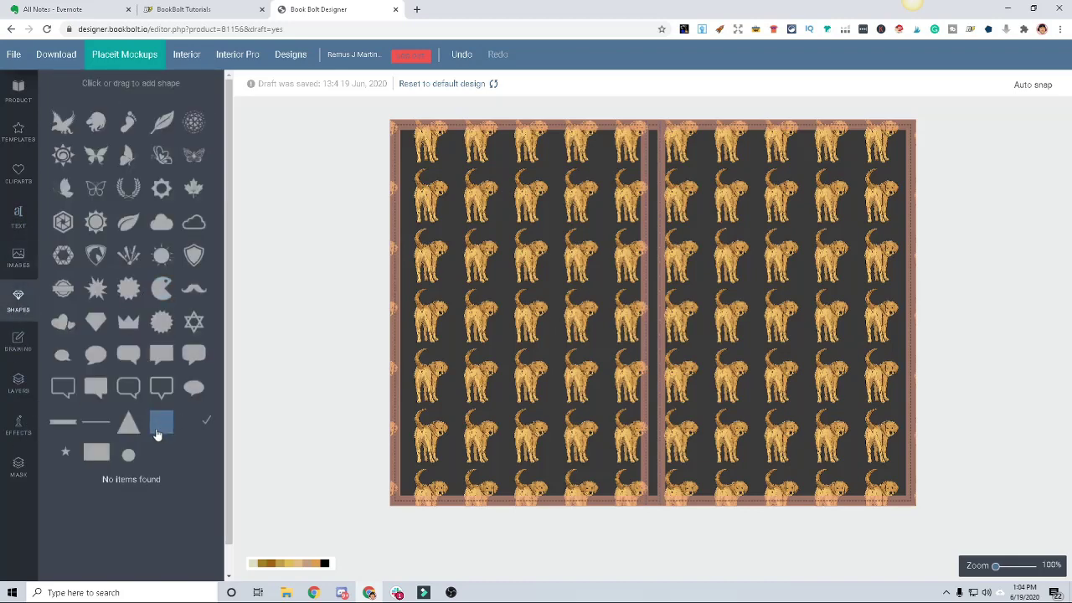
Add a rectangle, resize it and move it onto the upper front cover
left_click(97, 453)
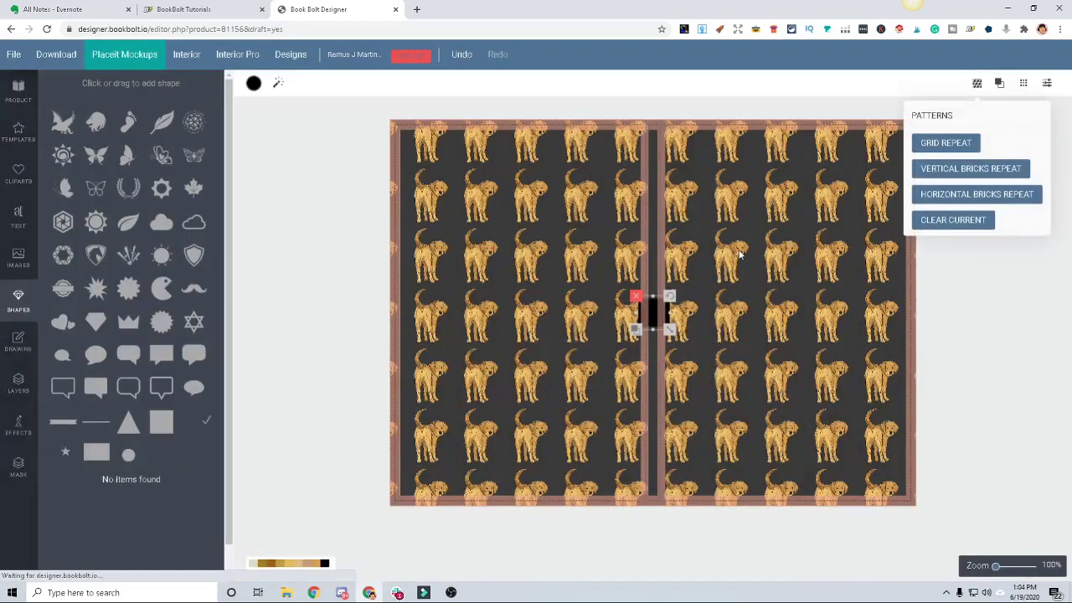
left_click_drag(670, 330, 731, 358)
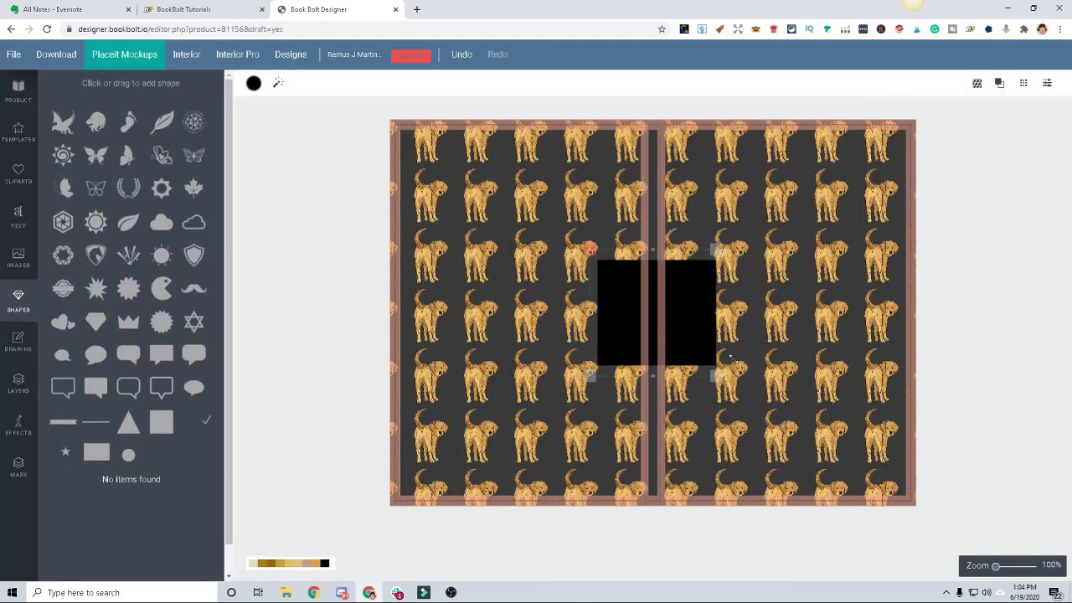
left_click_drag(651, 376, 652, 352)
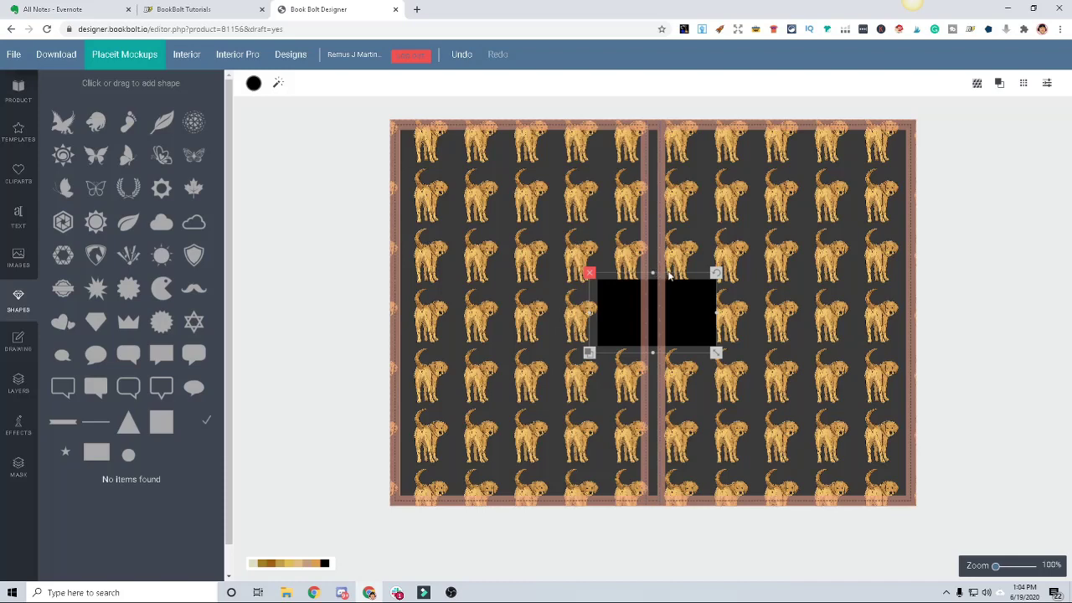
left_click_drag(675, 280, 800, 174)
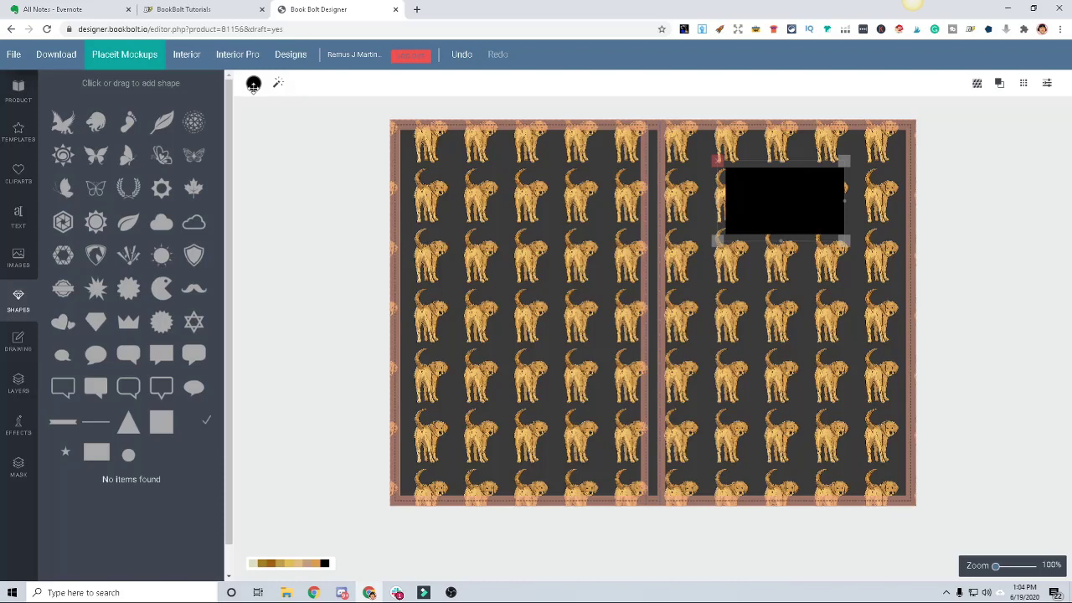
Fill the rectangle with dark grey #3a3a3a after trying several colours
left_click(254, 83)
left_click(375, 179)
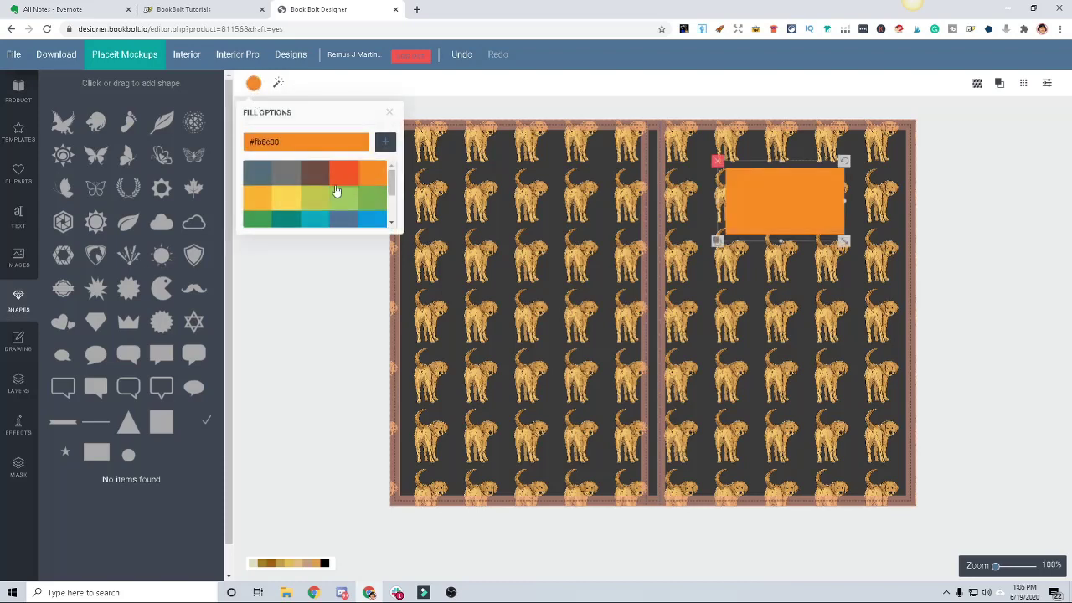
left_click(342, 176)
left_click(307, 176)
left_click(289, 176)
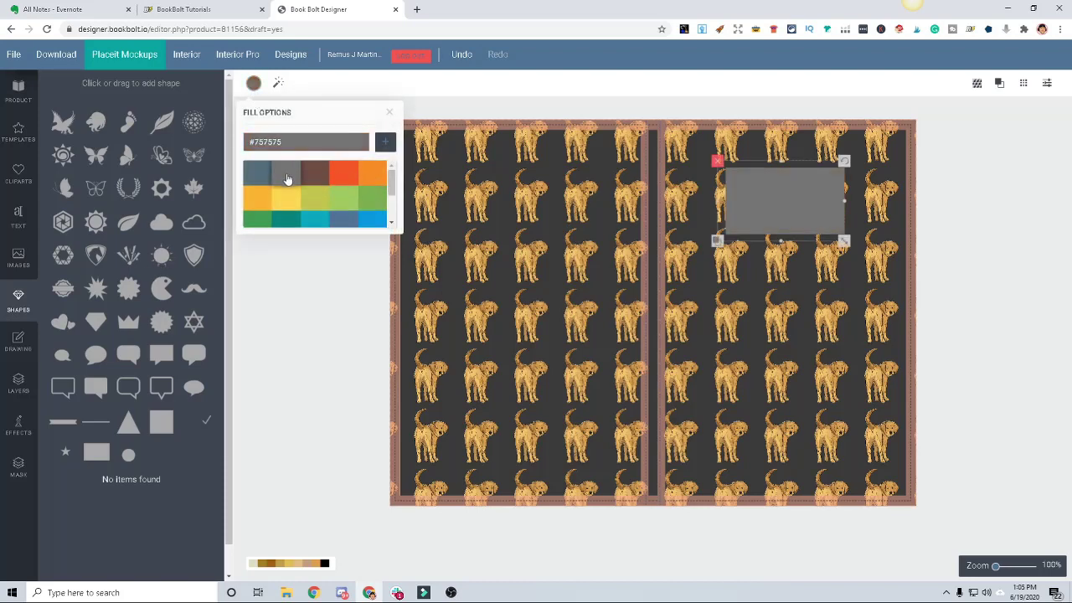
left_click(265, 174)
scroll(364, 214, "down", 2)
left_click(257, 215)
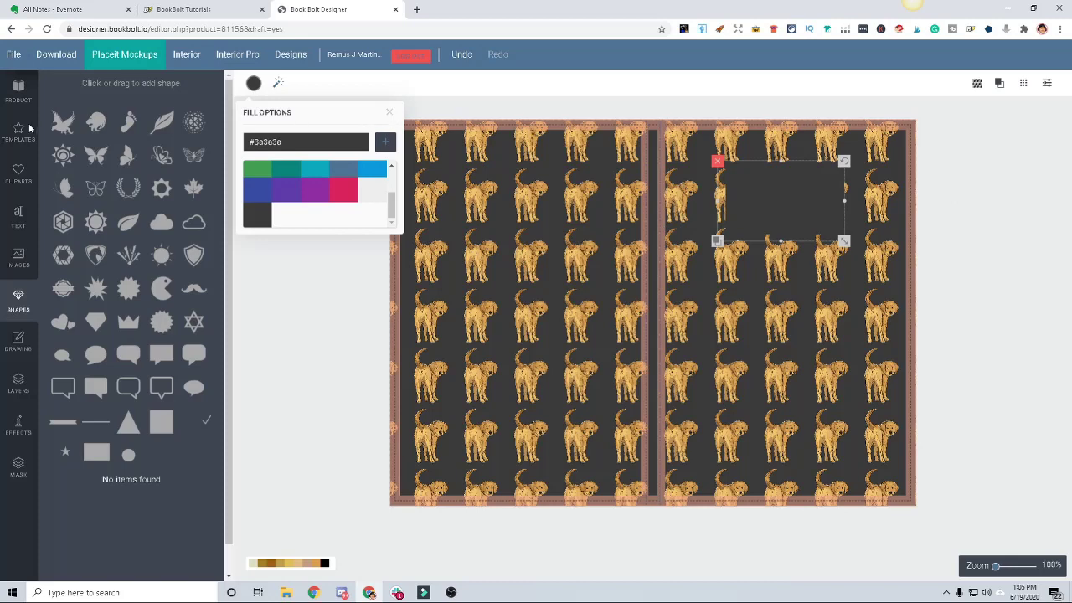
left_click(238, 147)
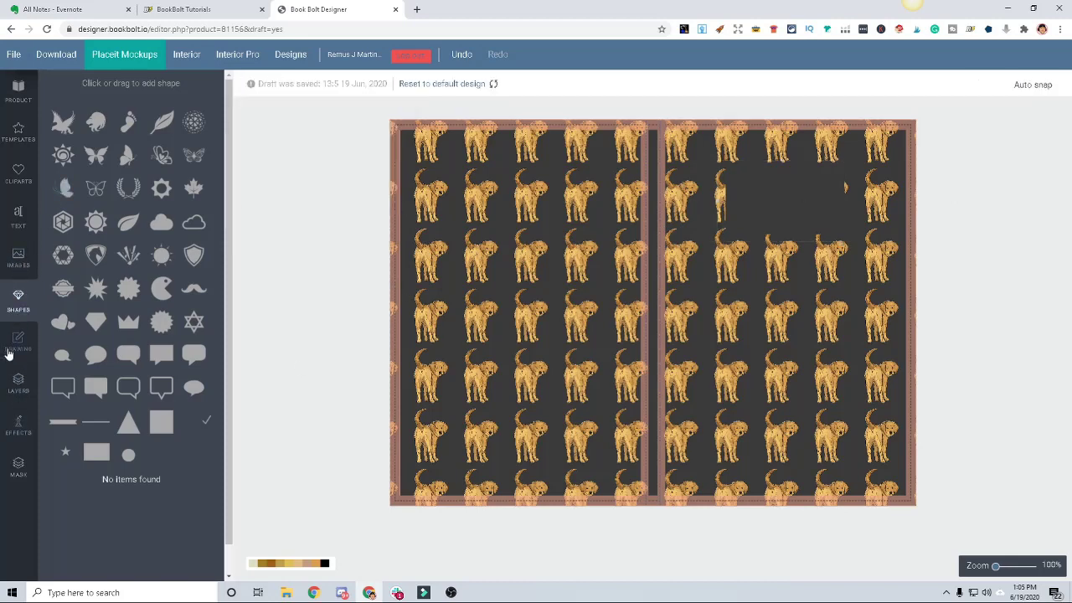
Open the text options
left_click(18, 220)
Add an Anton text box reading 'Golden Retriever' / 'Log Book' on two lines and enlarge it
left_click(62, 339)
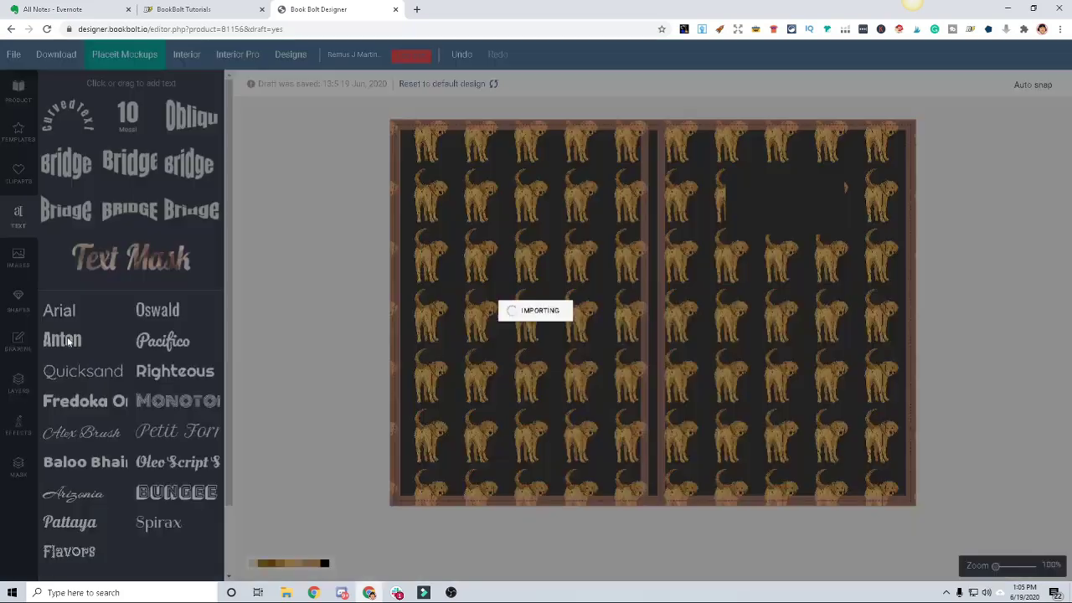
left_click(251, 142)
key("ctrl+a")
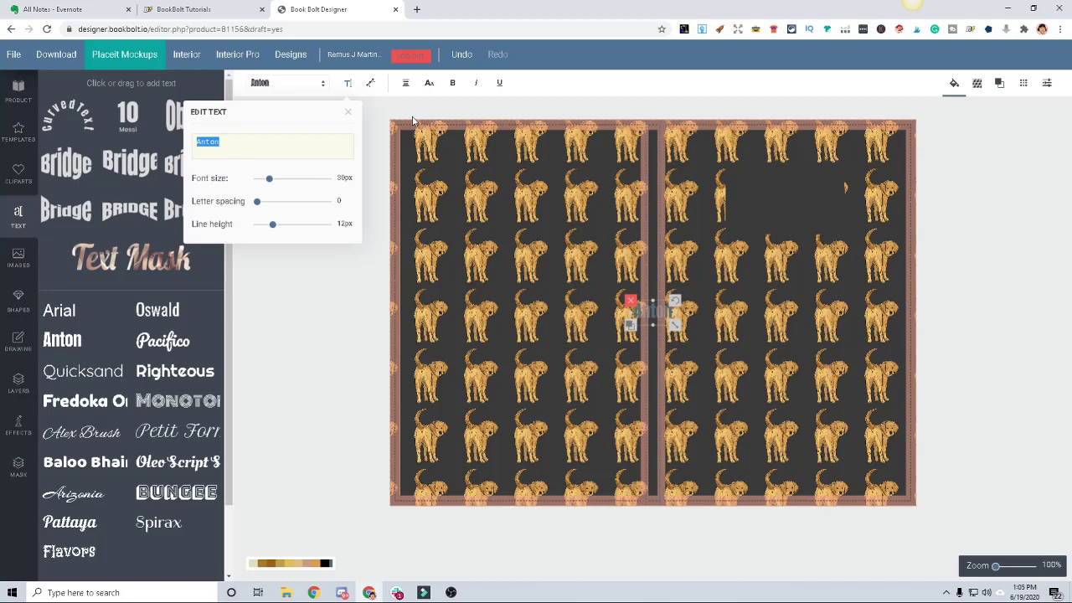
type("Gold")
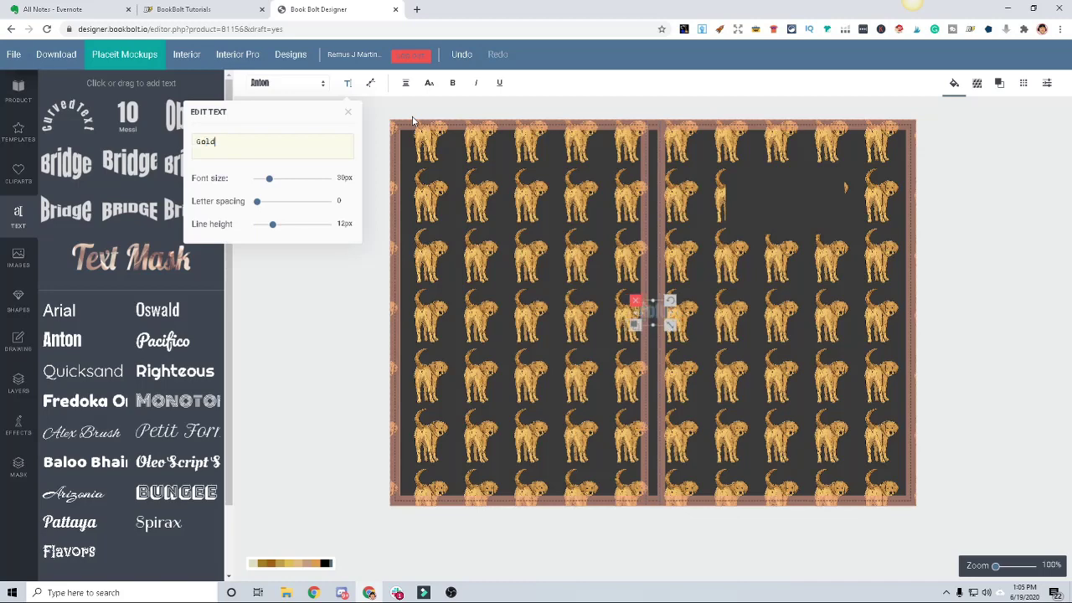
type("en")
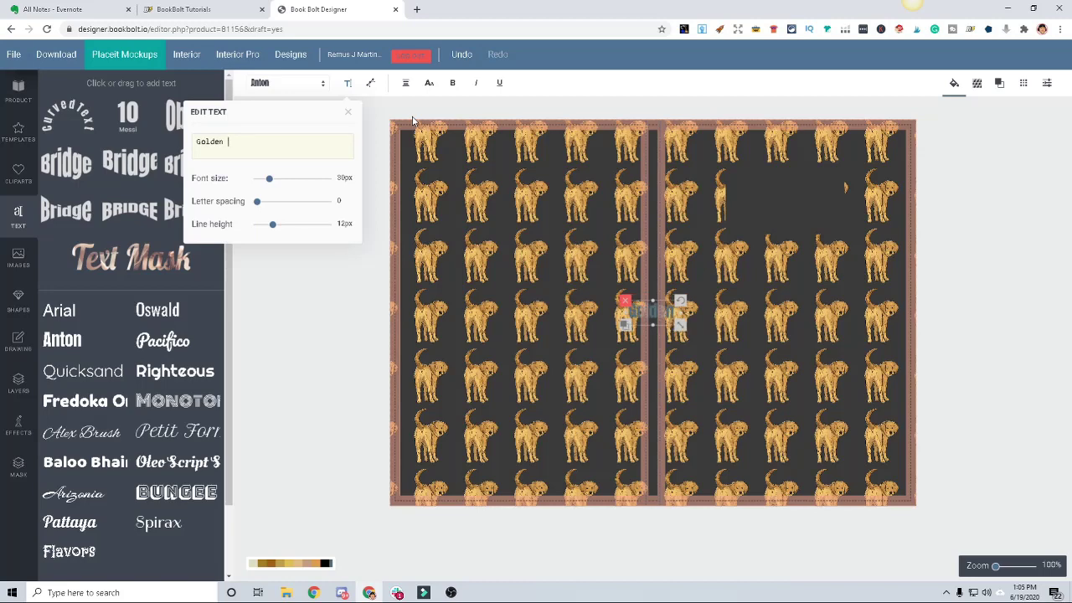
type(" R")
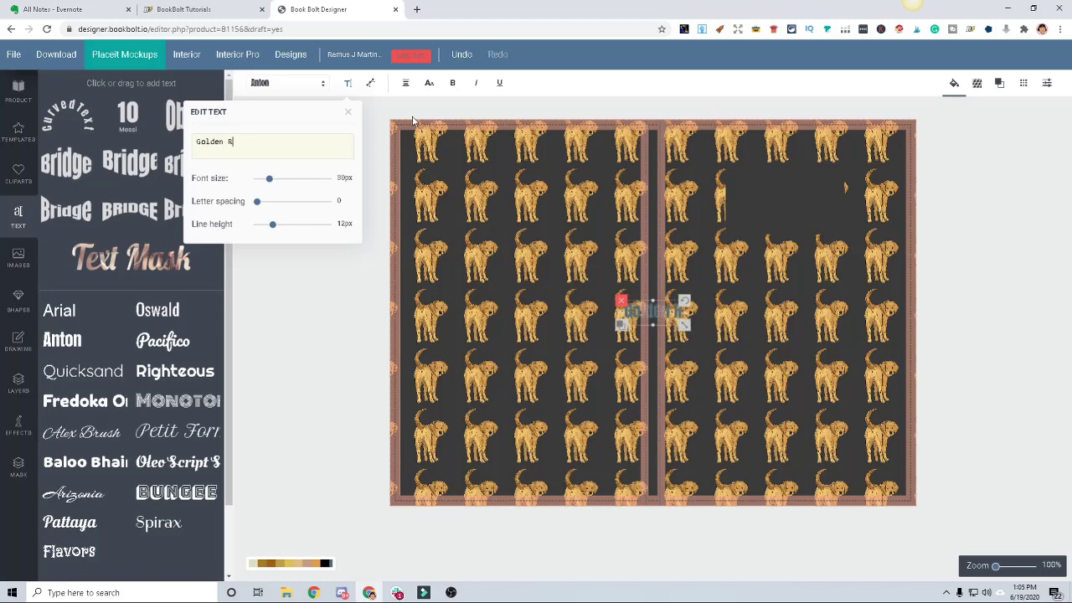
type("etriever")
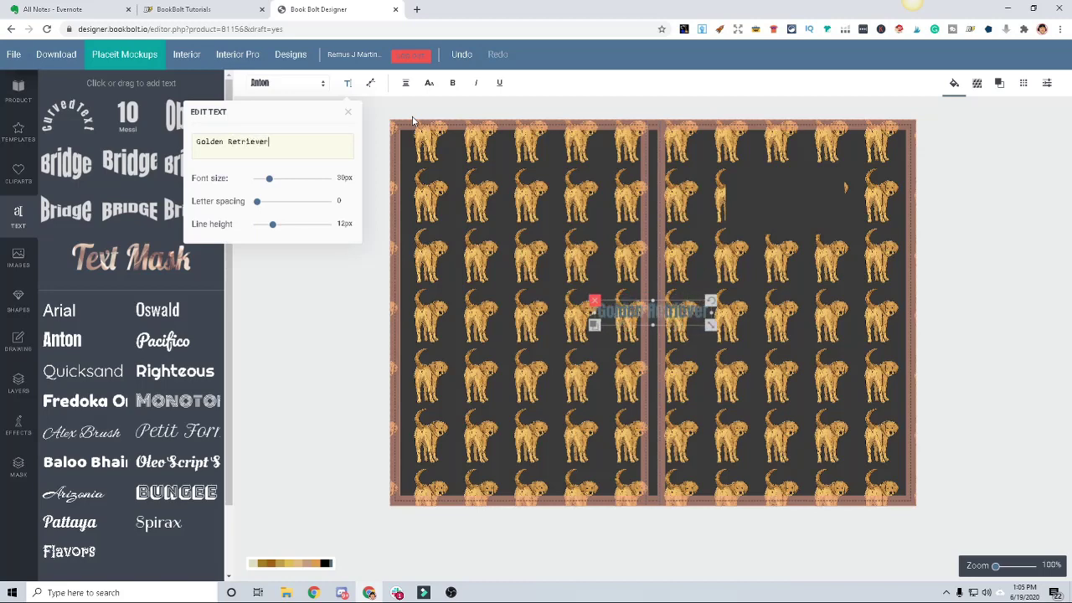
key("Return")
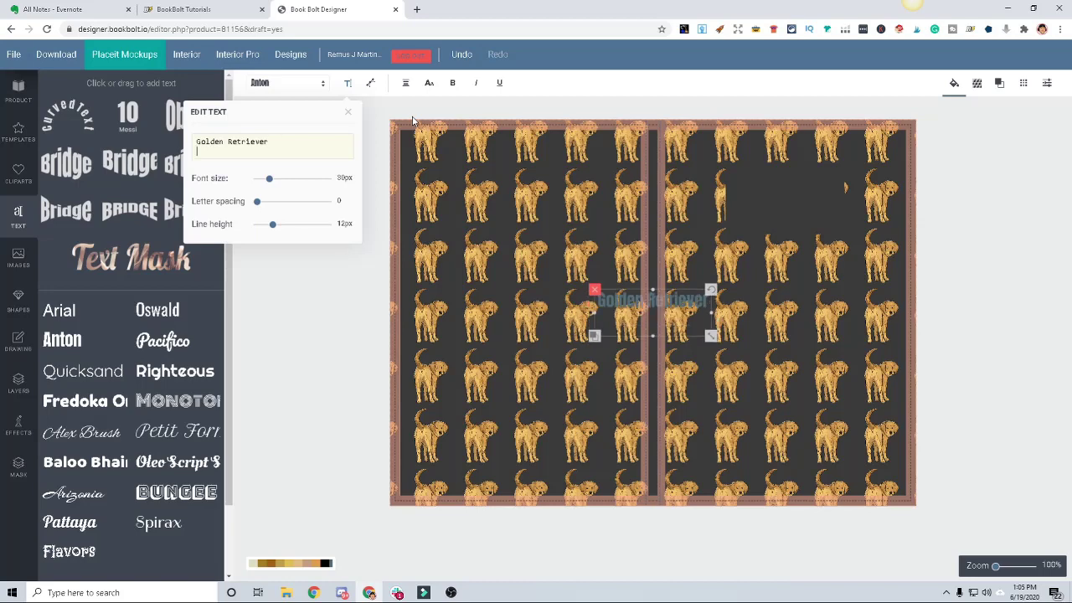
type("Log Book")
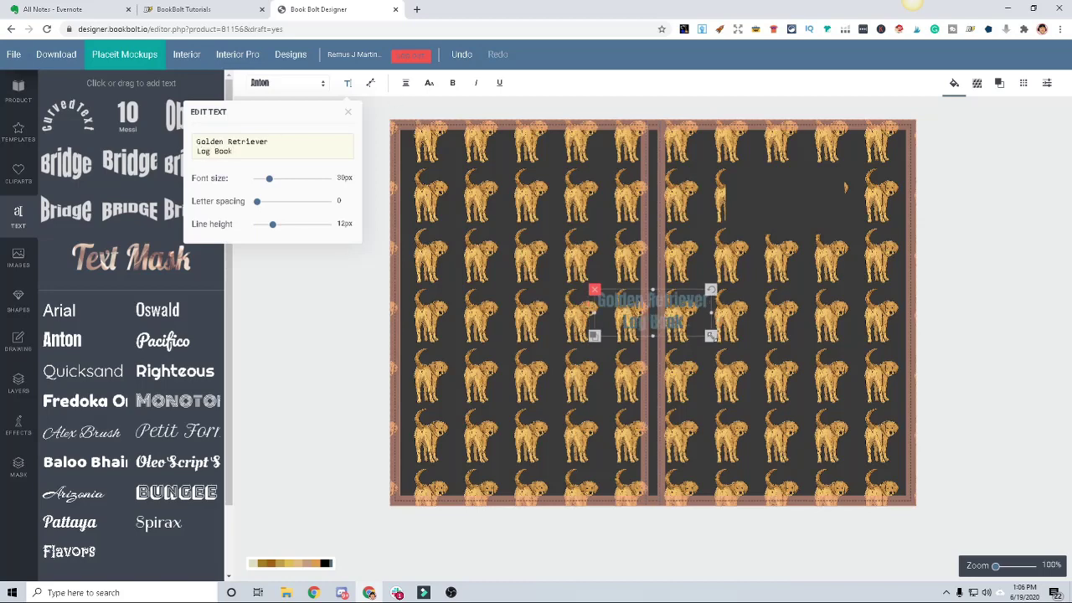
left_click_drag(711, 336, 722, 339)
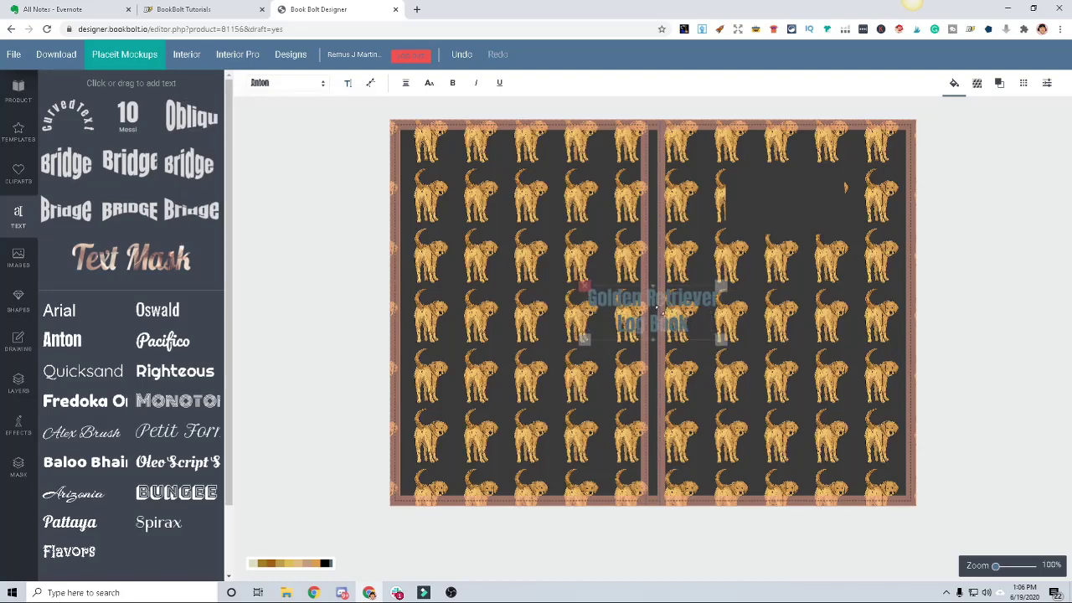
left_click(707, 318)
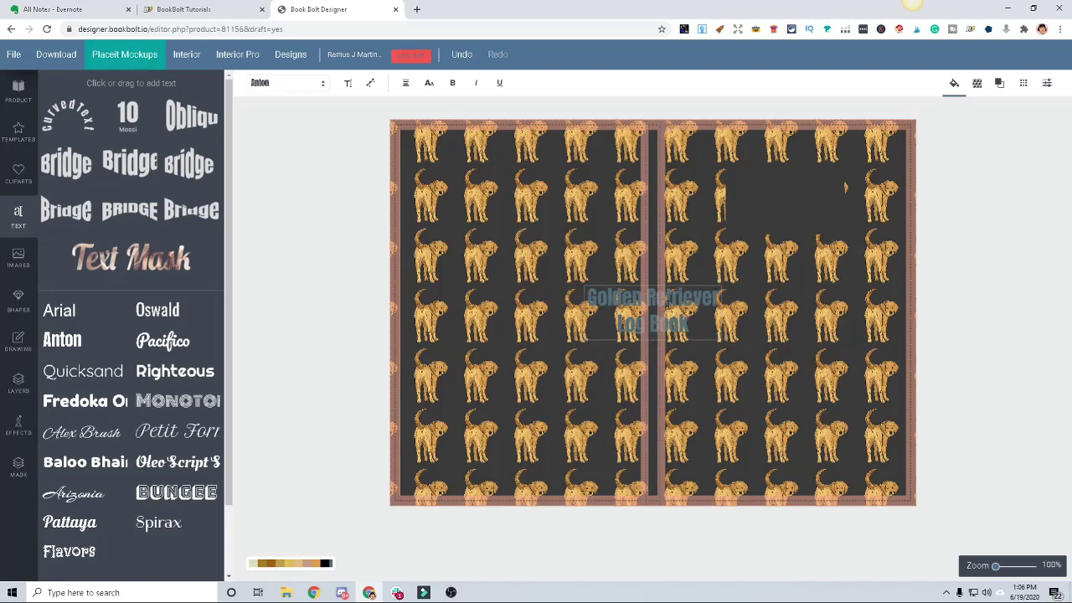
key("ctrl+a")
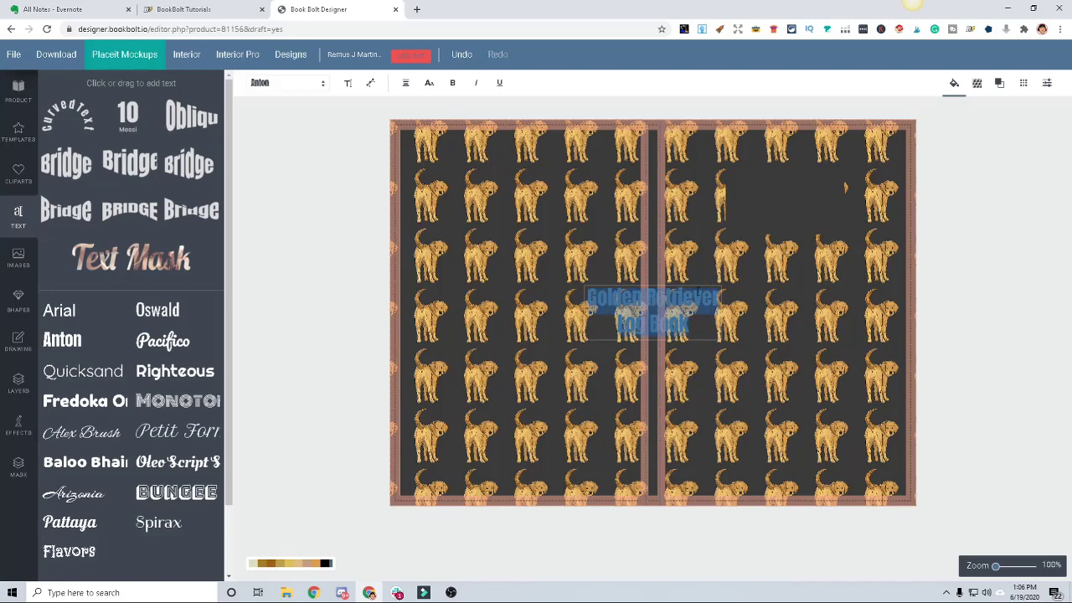
Make the title white and resize the dark box behind it
left_click(954, 82)
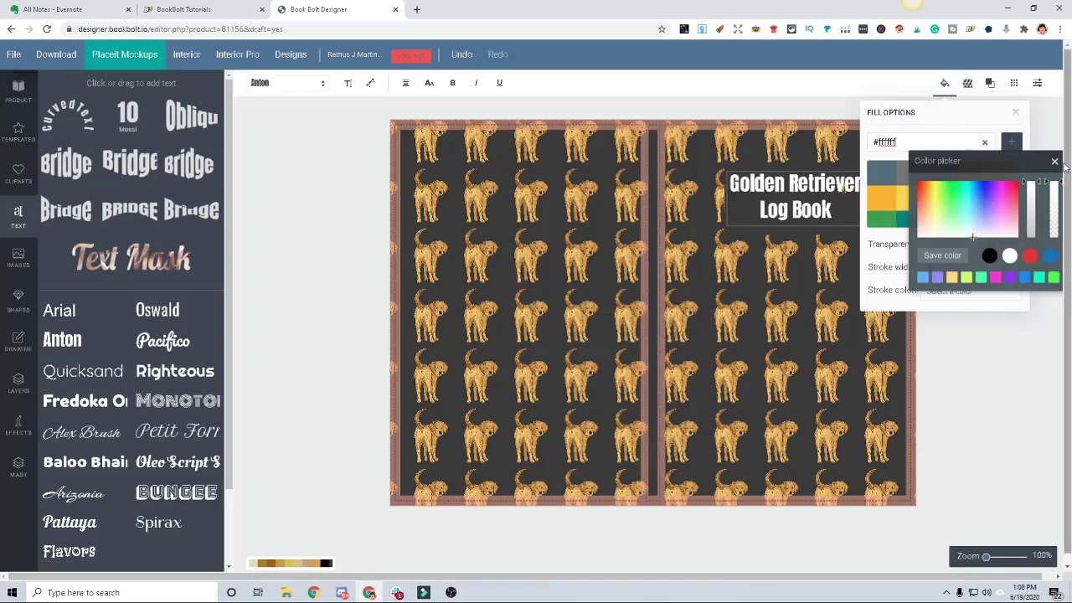
left_click(1016, 112)
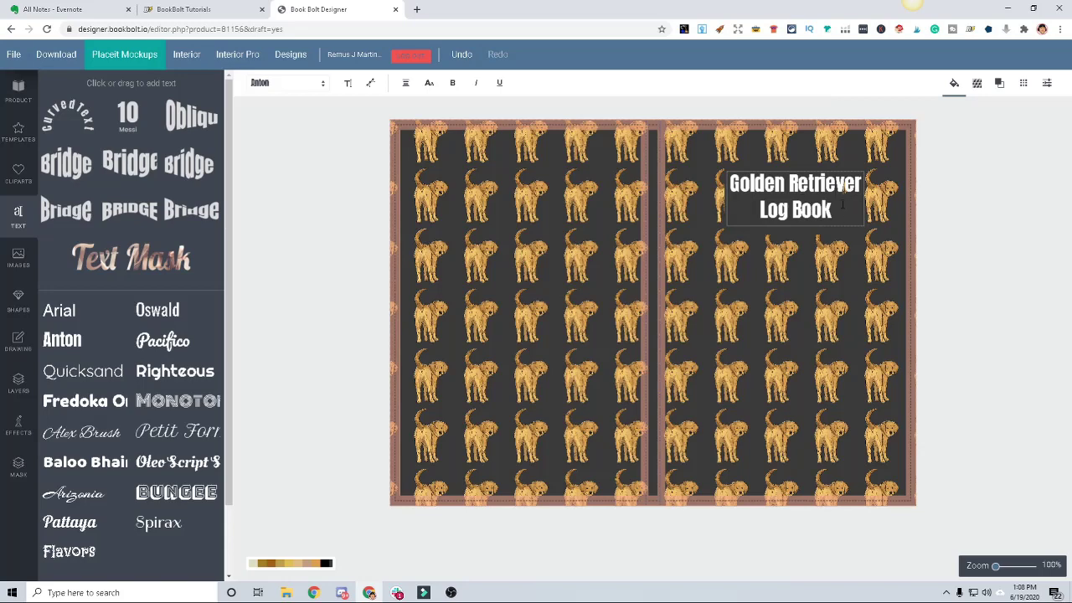
left_click(830, 239)
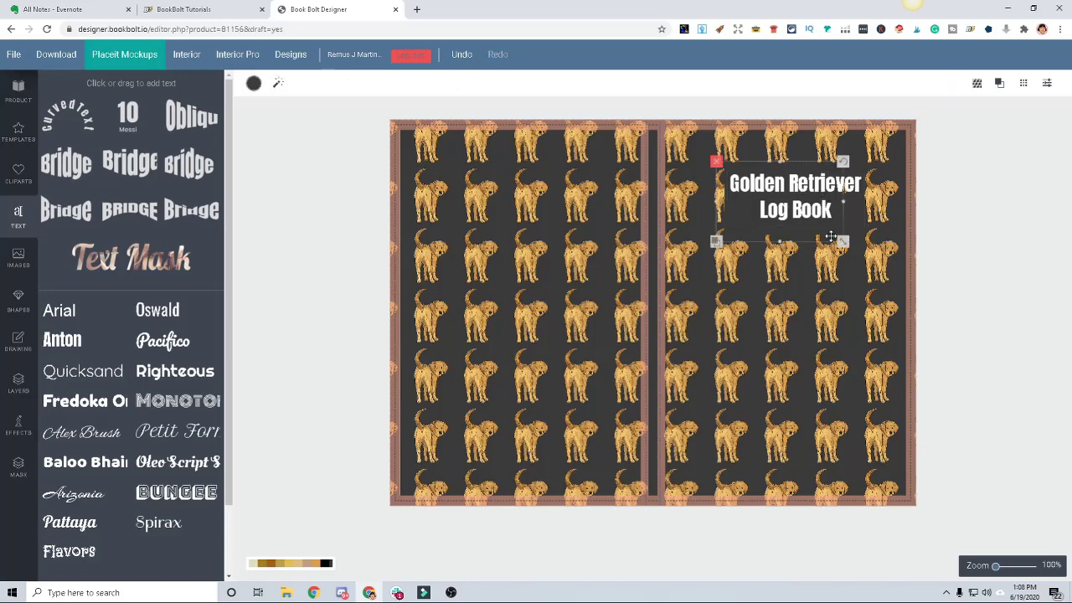
left_click_drag(845, 243, 863, 255)
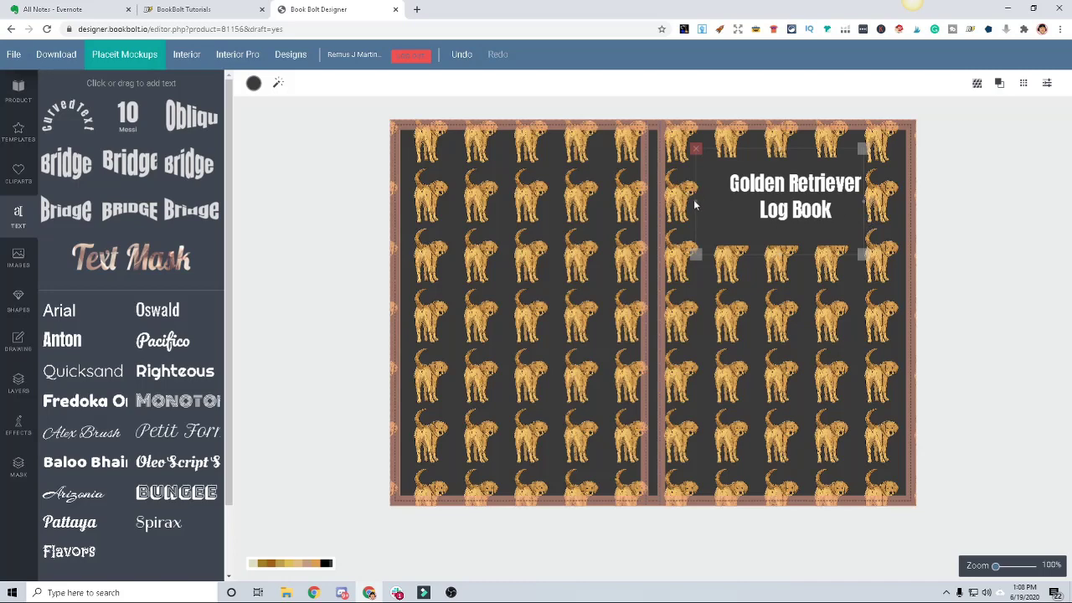
left_click_drag(695, 202, 708, 203)
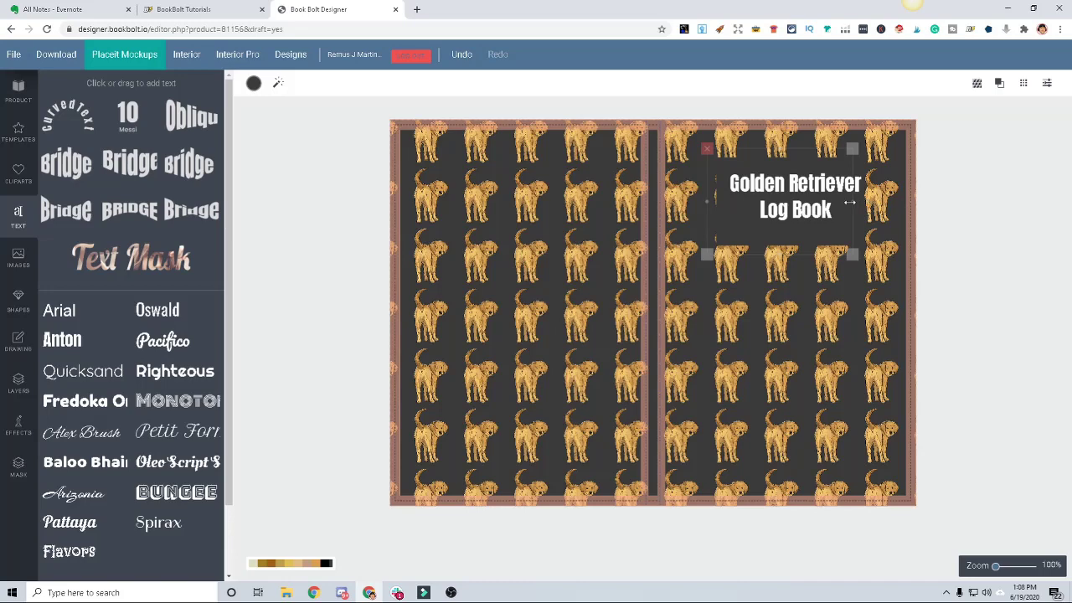
left_click_drag(855, 202, 838, 204)
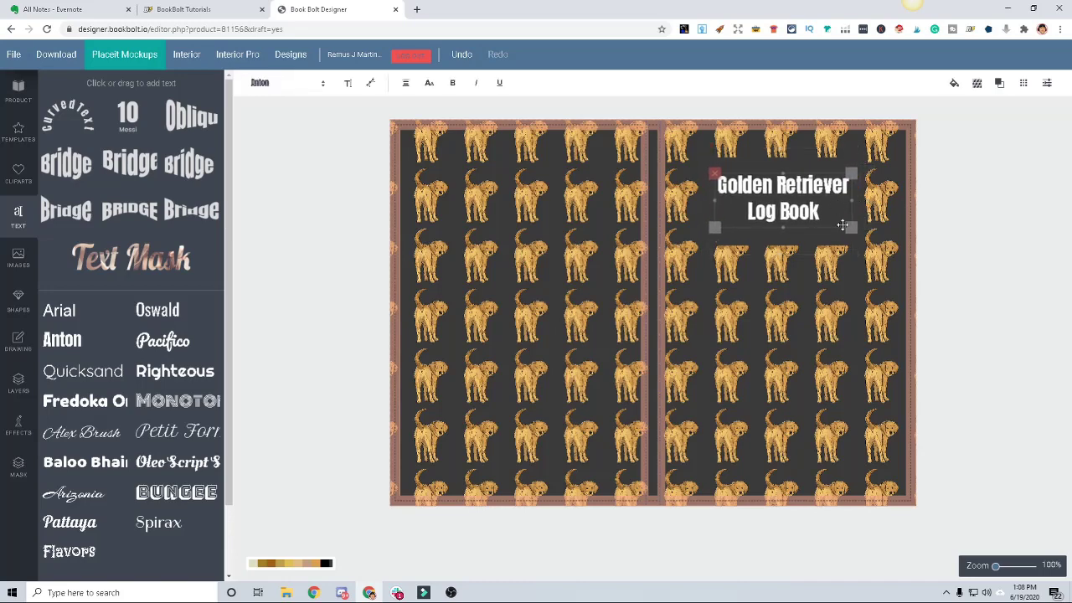
Fit the dark backing box to the title and centre the title within it
left_click(804, 244)
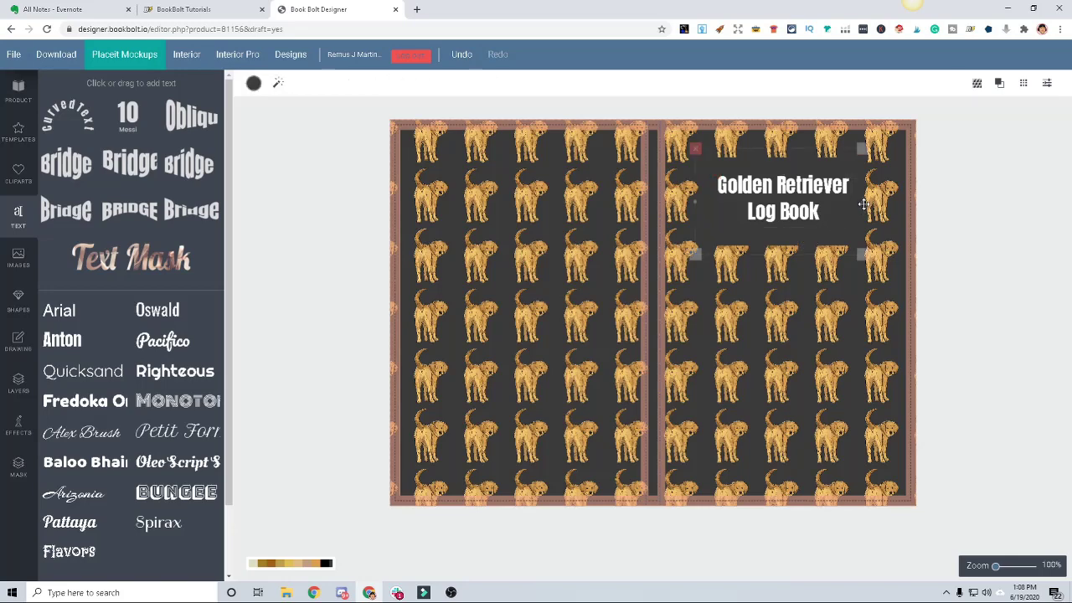
left_click_drag(861, 203, 854, 203)
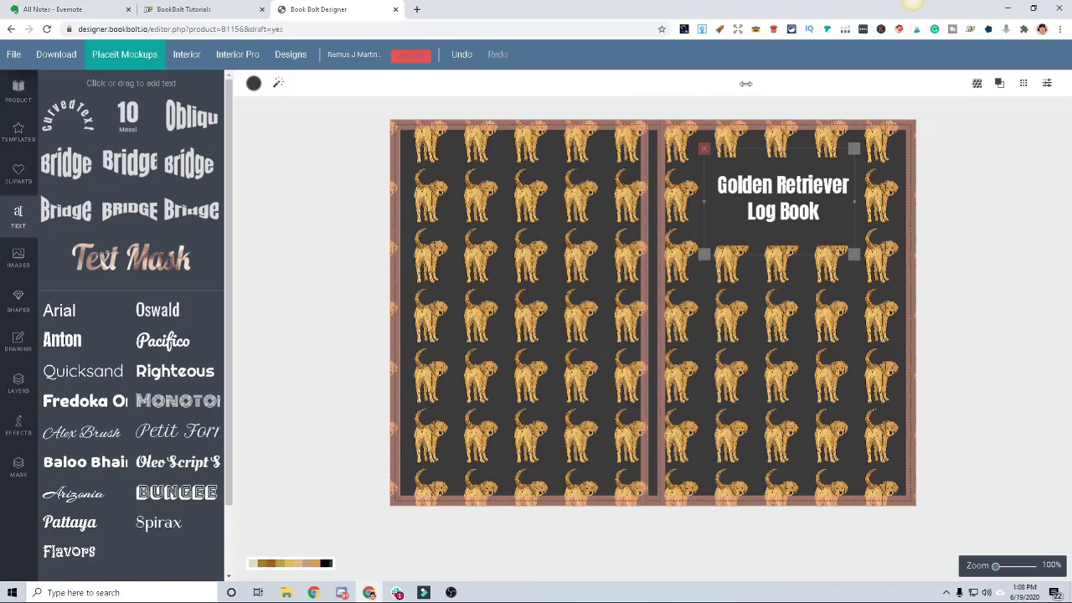
left_click(767, 107)
left_click(777, 207)
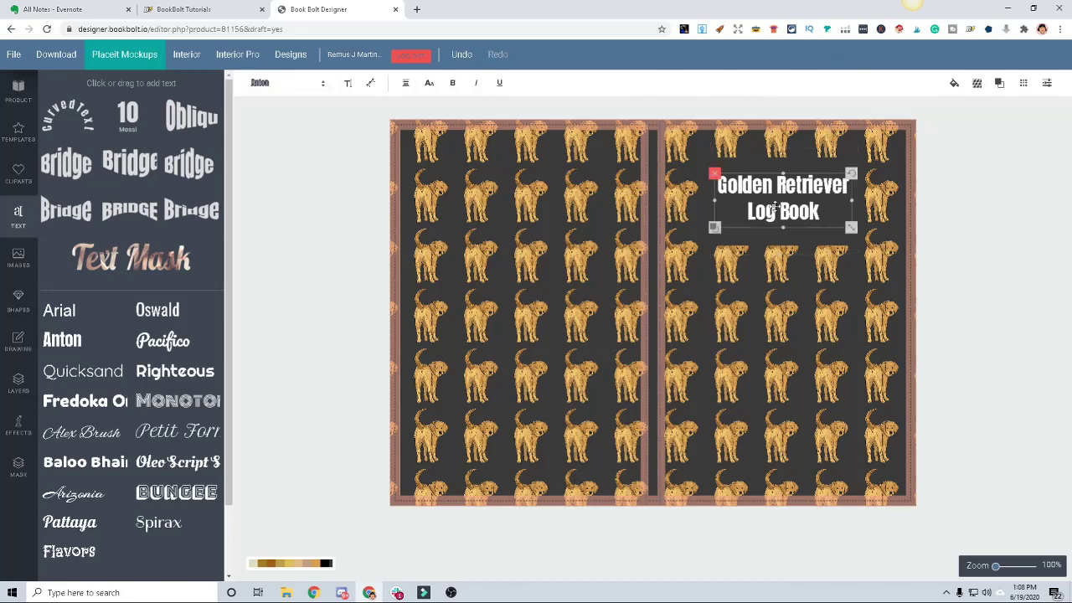
left_click_drag(776, 207, 774, 197)
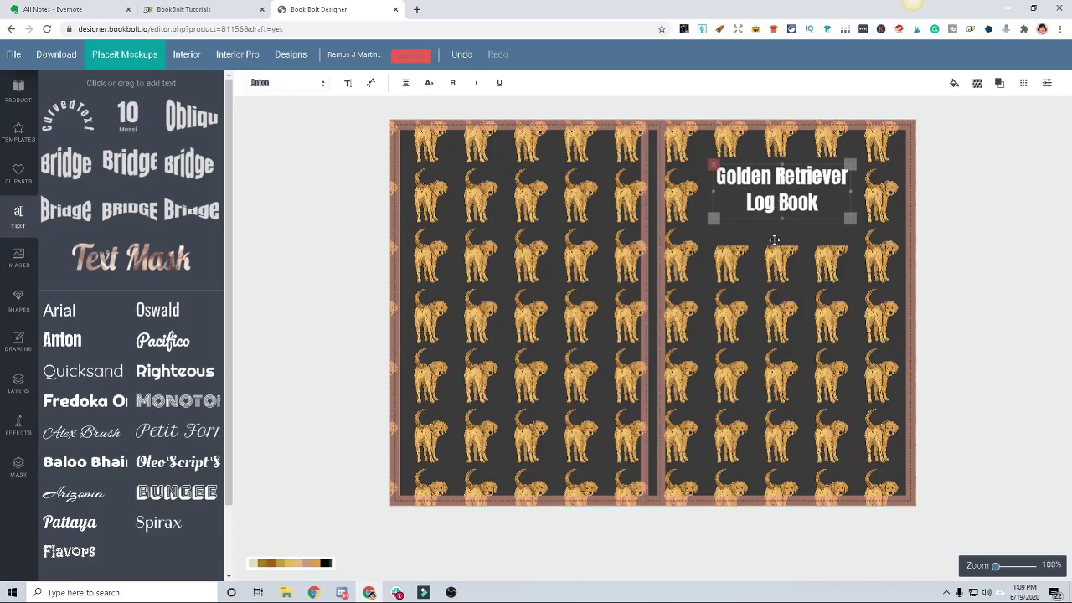
left_click(784, 237)
left_click_drag(781, 253, 784, 245)
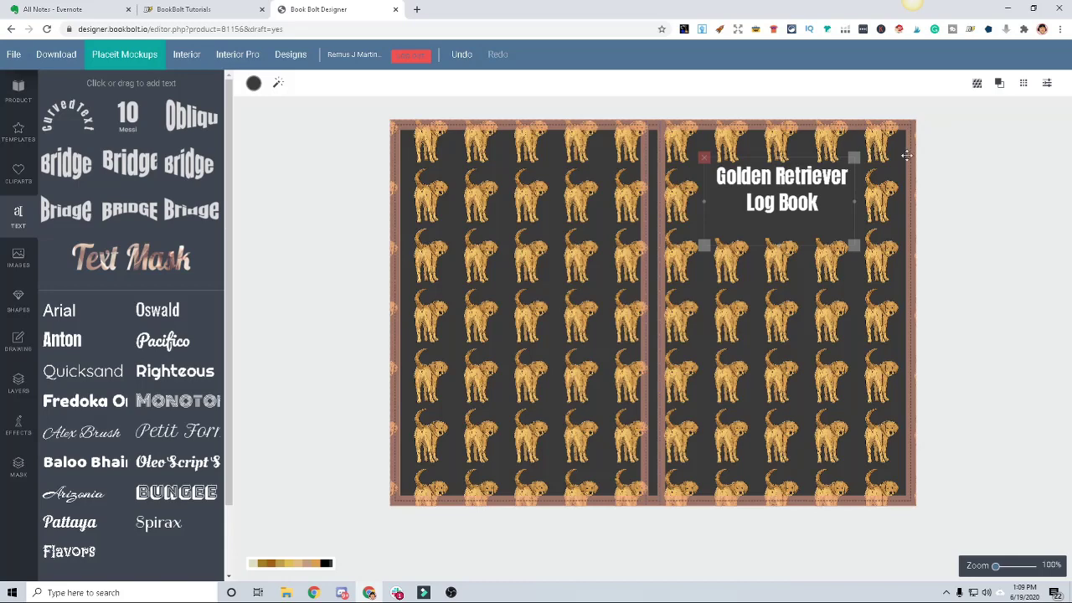
left_click(1003, 134)
left_click(787, 188)
left_click_drag(788, 189, 787, 196)
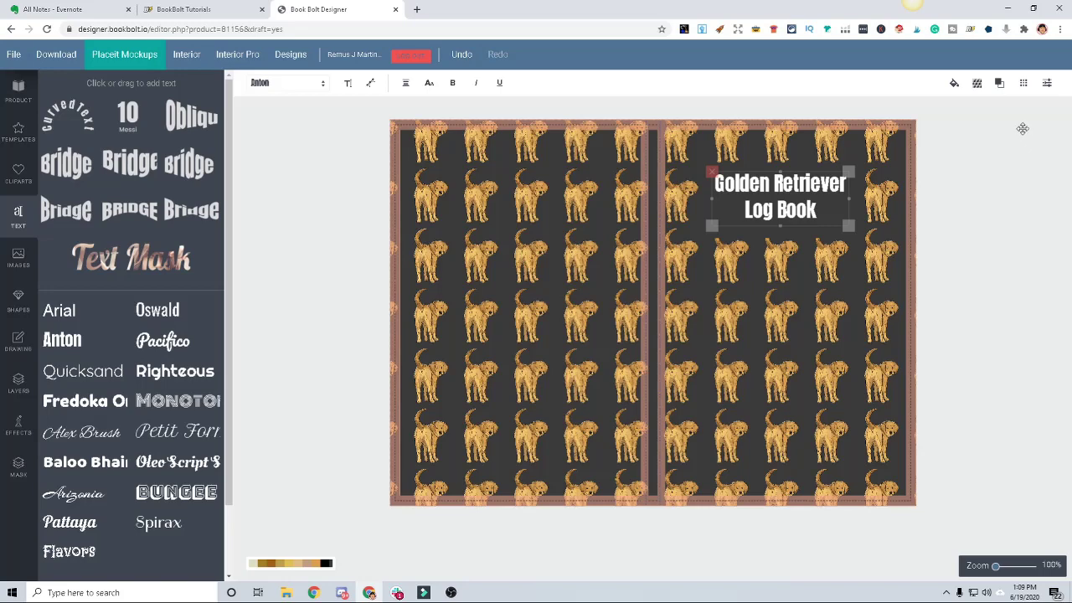
left_click(316, 148)
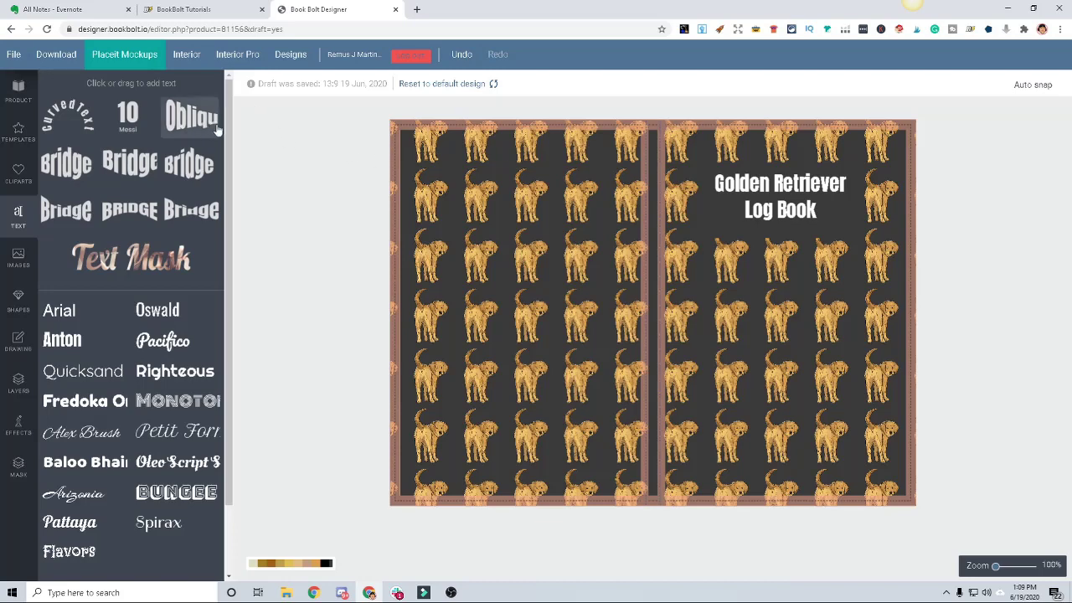
Export the golden retriever cover and open the resulting 6x9_BW_150___2744.pdf in a new tab
left_click(55, 55)
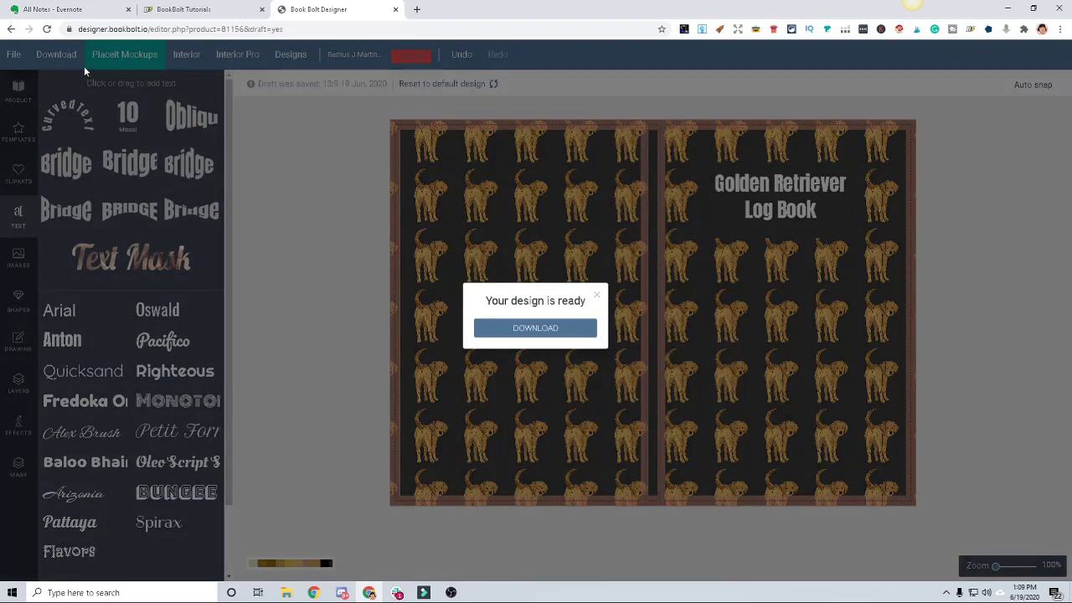
left_click(553, 330)
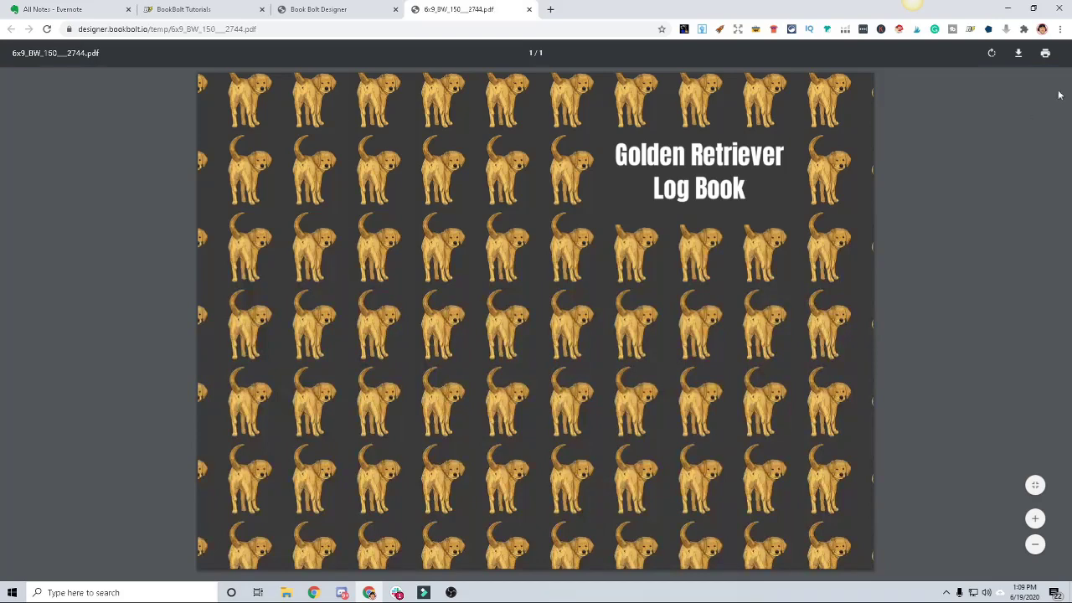
Download 6x9_BW_150___2744.pdf to the computer and go back to the Book Bolt Designer tab
left_click(1021, 65)
key("Return")
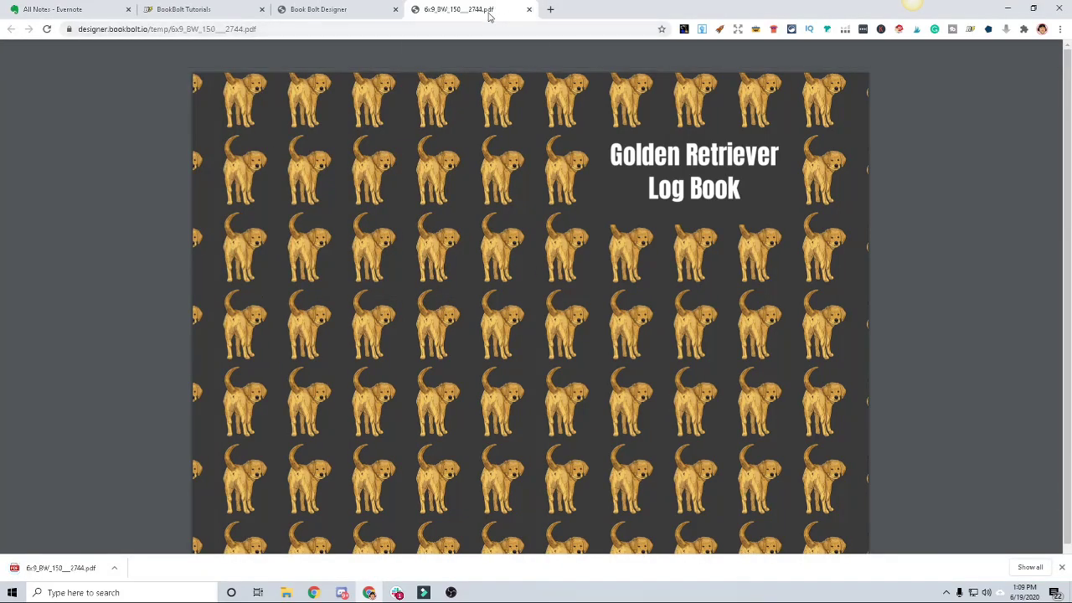
left_click(335, 12)
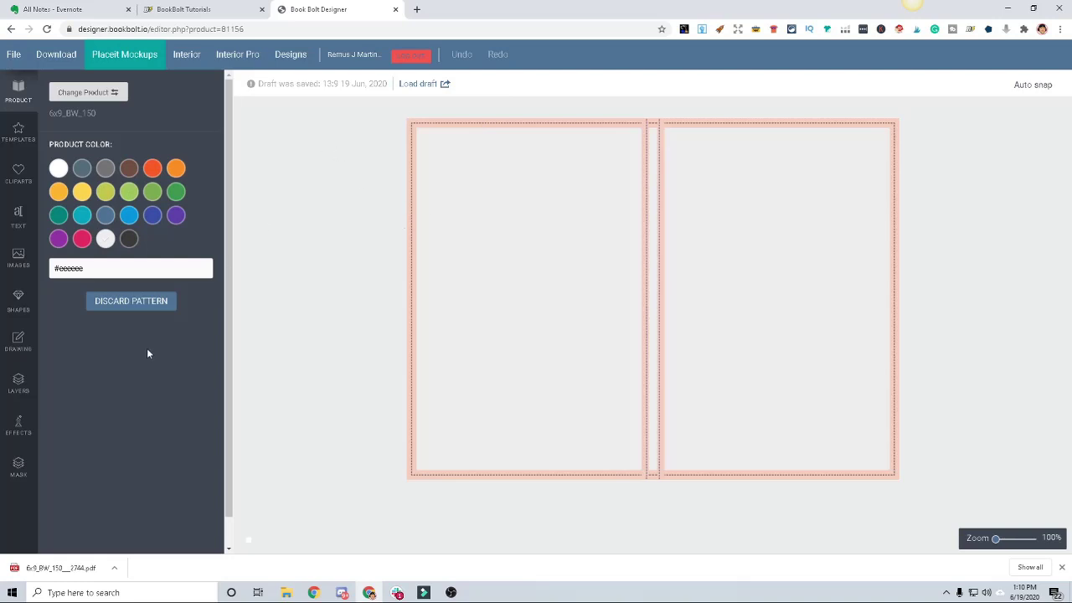
Try a dark grey cover colour, revert to light grey, and show the uploaded golden retriever image
left_click(128, 240)
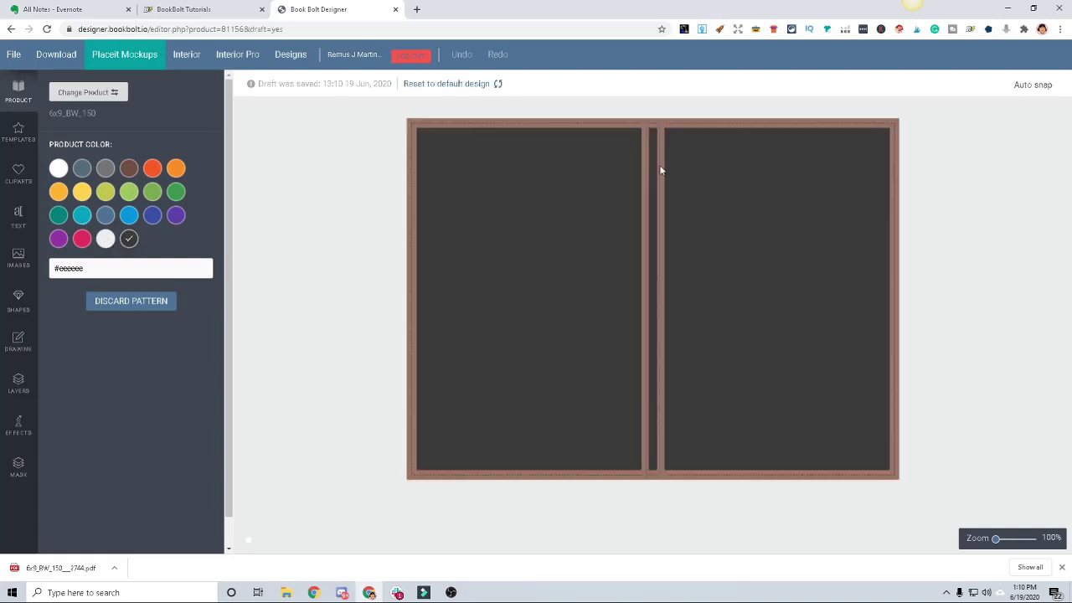
left_click(108, 241)
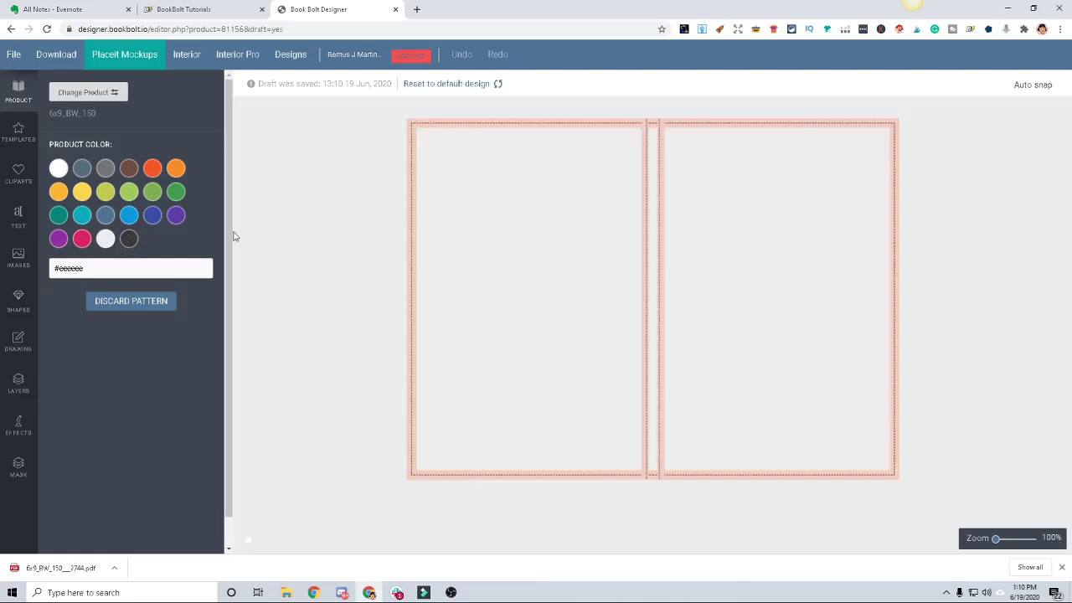
left_click(17, 260)
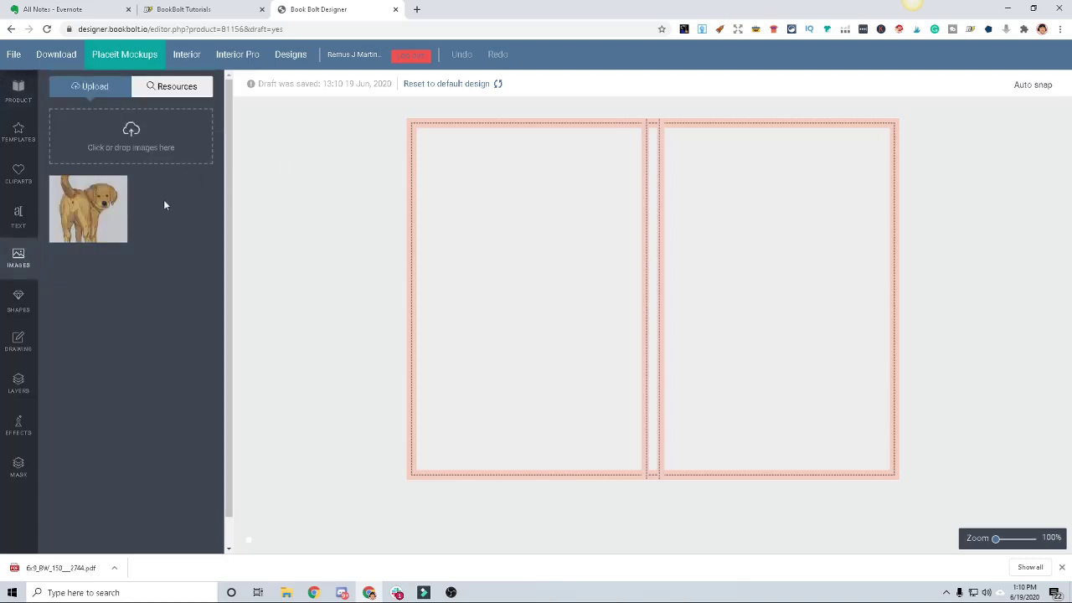
Search stock images for 'sun' and stretch the cloudy sunset photo across the entire cover
left_click(178, 90)
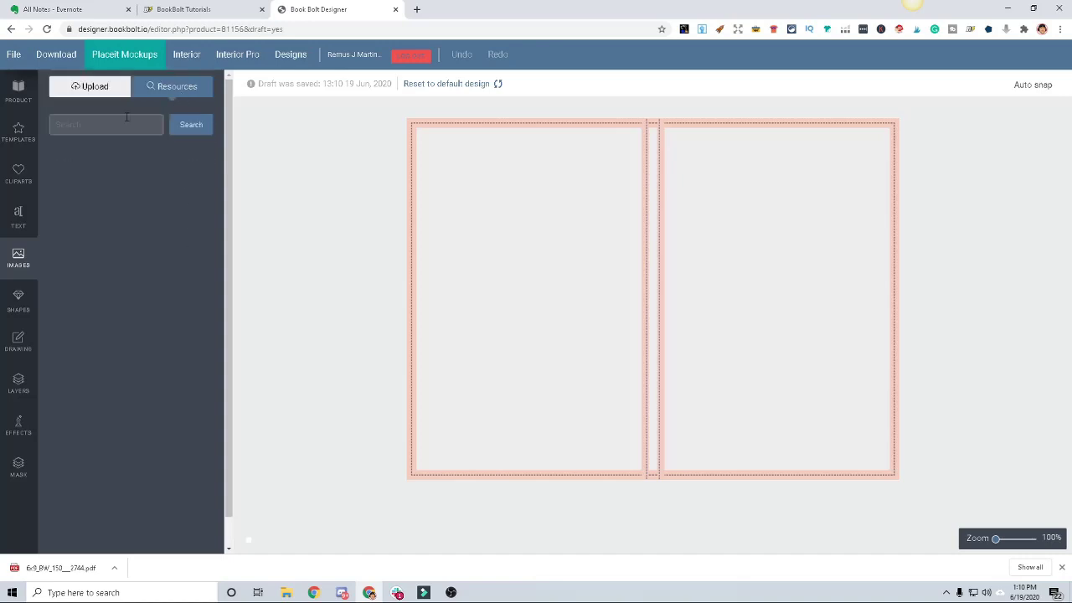
left_click(127, 121)
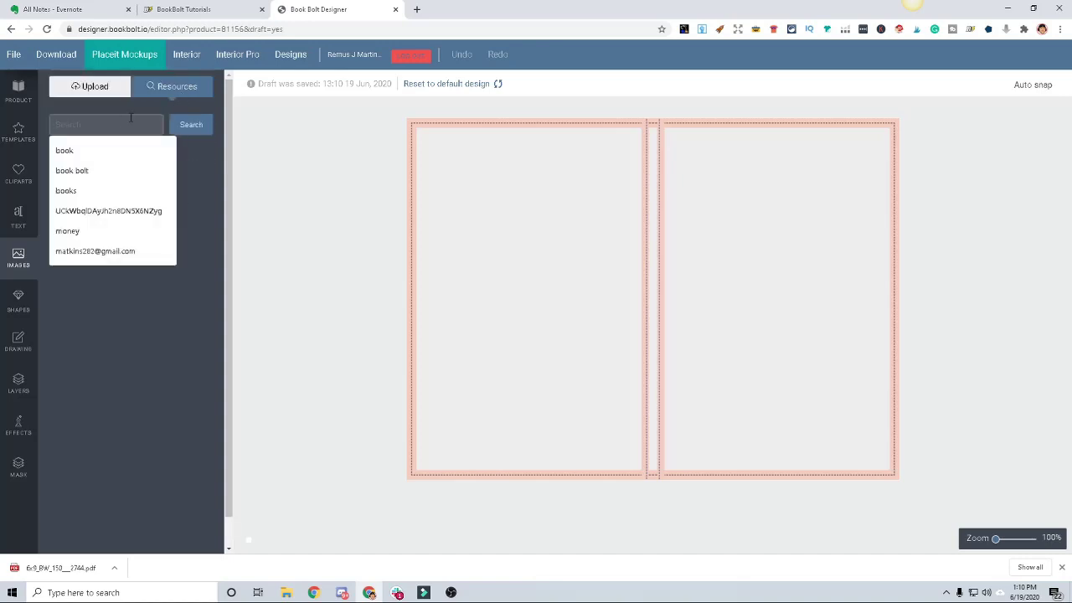
type("sunset")
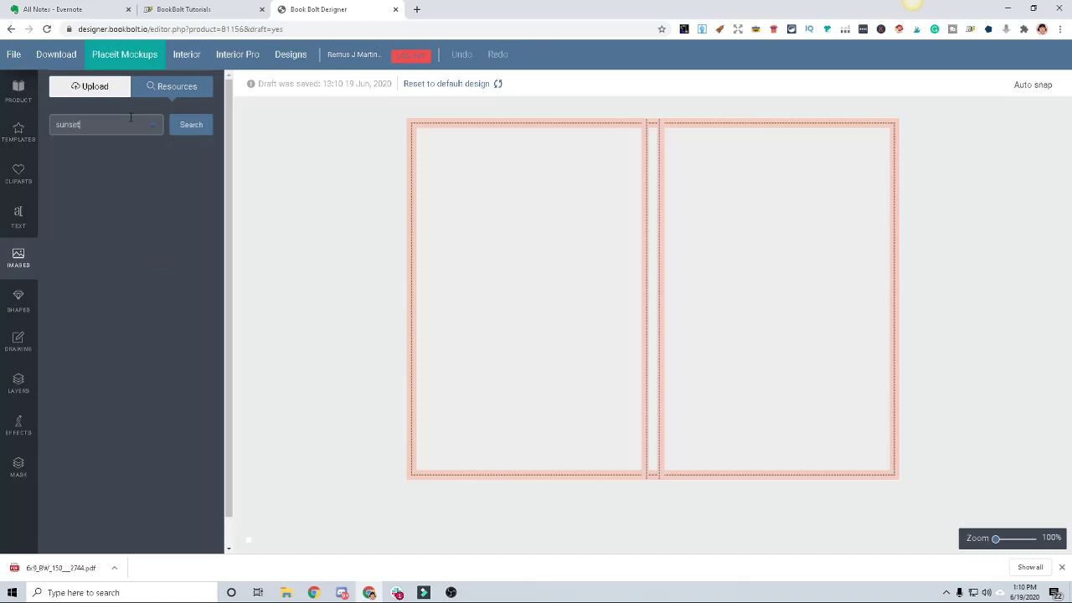
key("Return")
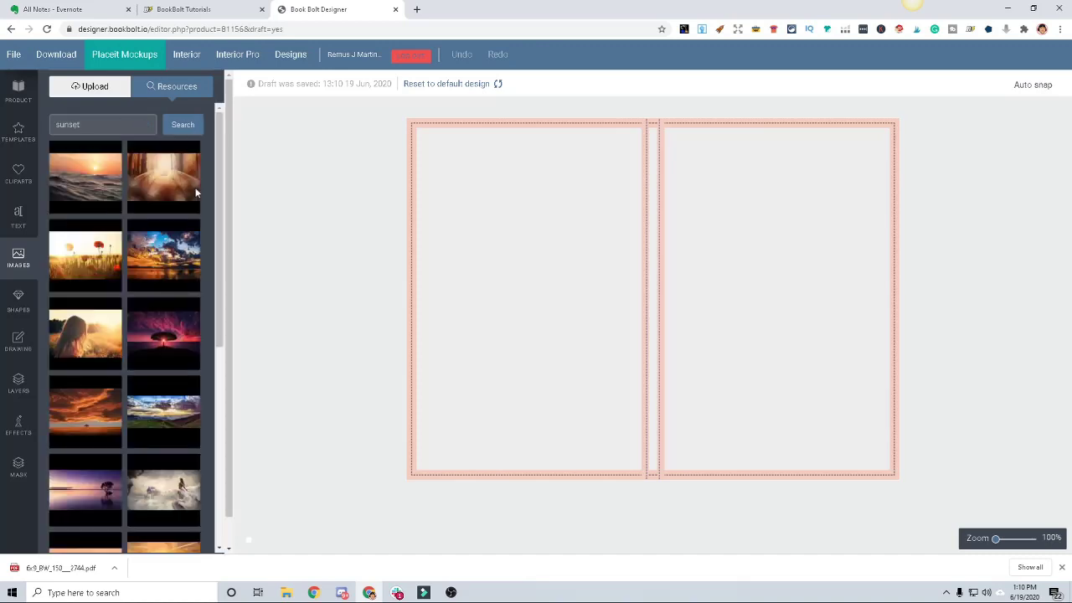
left_click(170, 264)
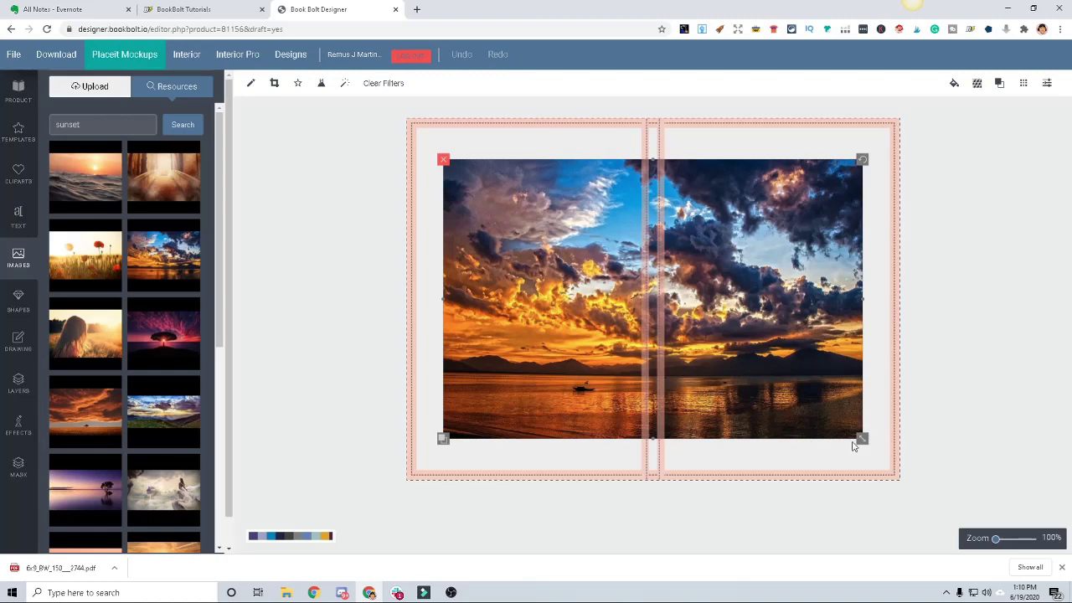
left_click_drag(862, 438, 893, 475)
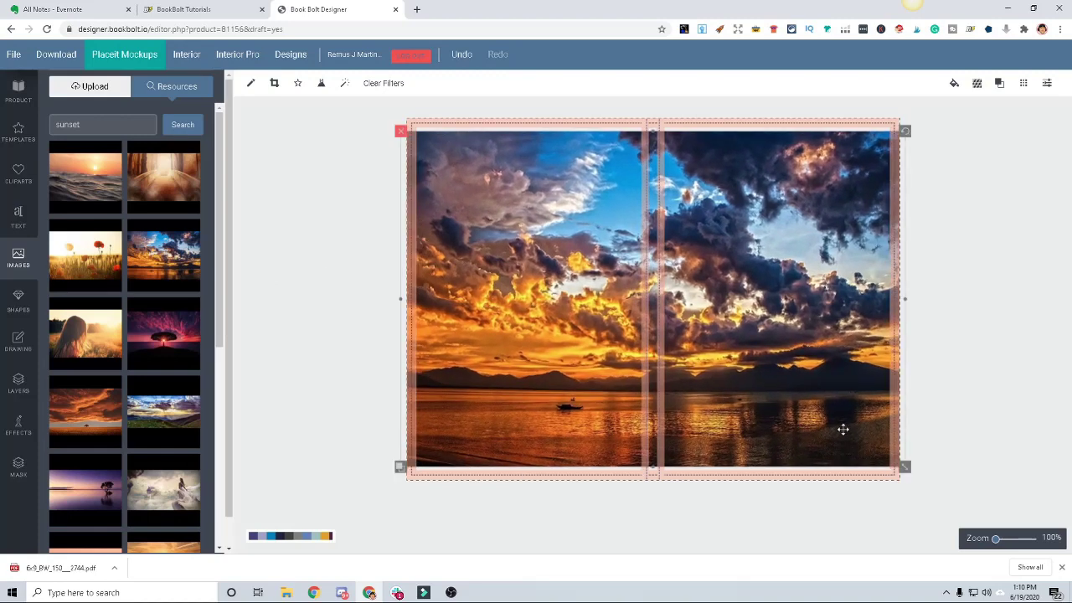
left_click_drag(905, 467, 928, 493)
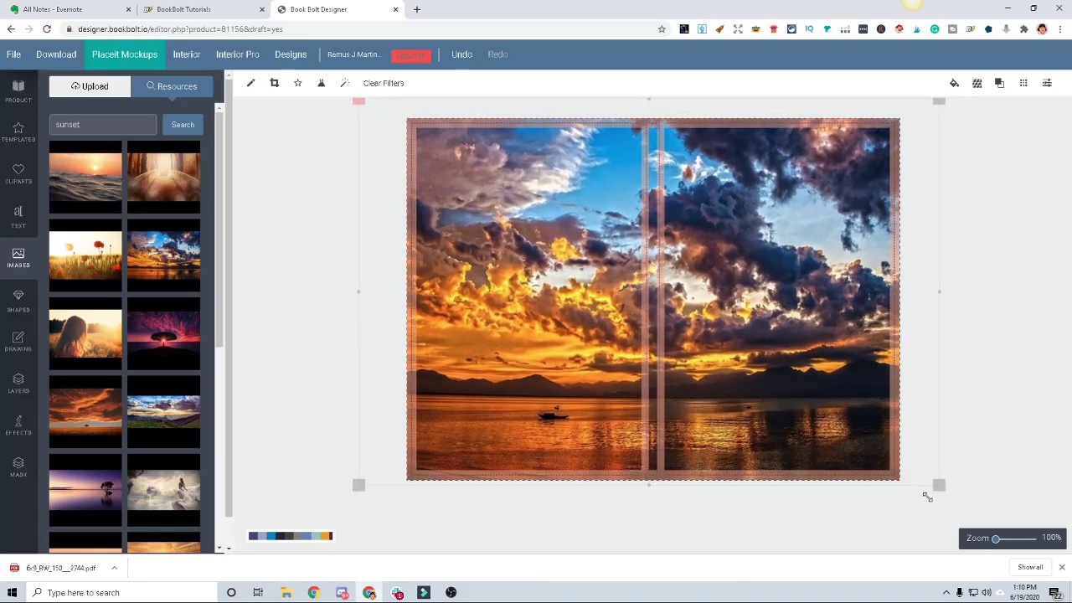
left_click(987, 421)
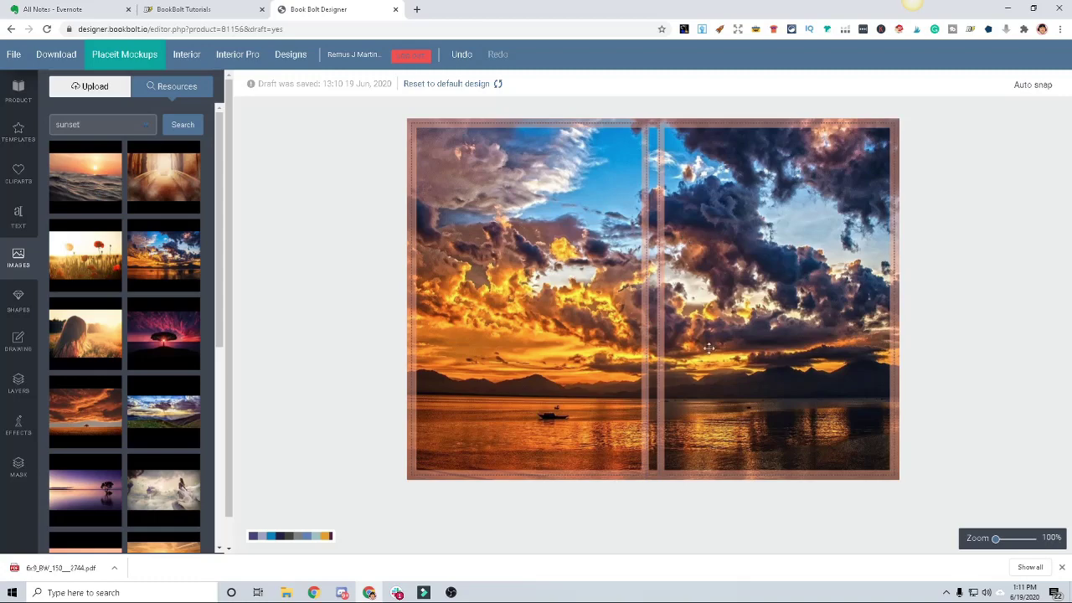
left_click(18, 312)
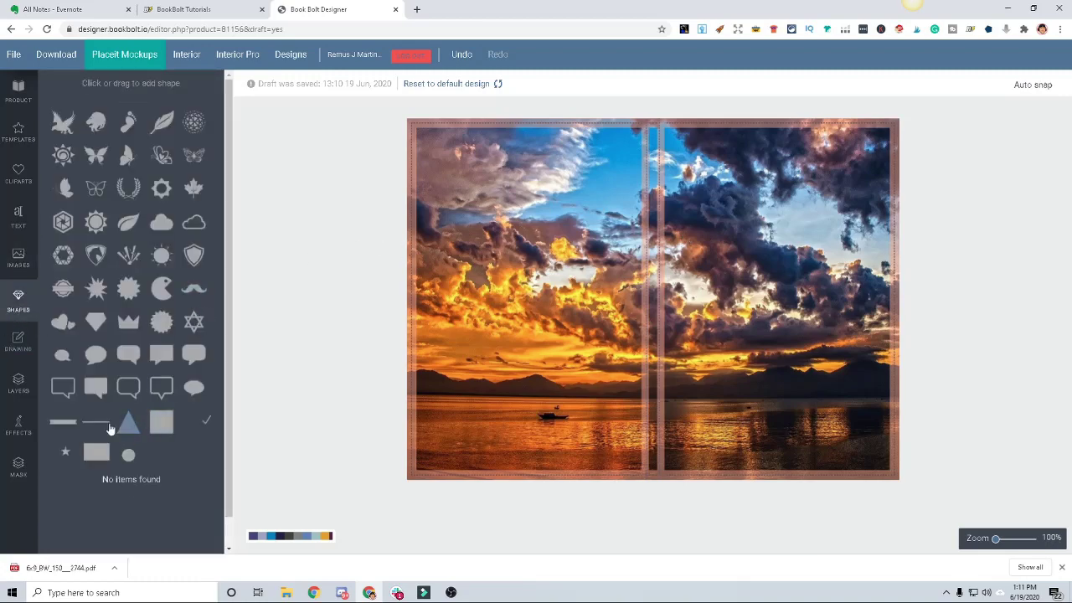
Add a black rectangle and resize it into position on the upper front cover
left_click(96, 452)
left_click_drag(696, 320, 820, 199)
left_click_drag(837, 236, 785, 188)
left_click_drag(837, 215, 789, 174)
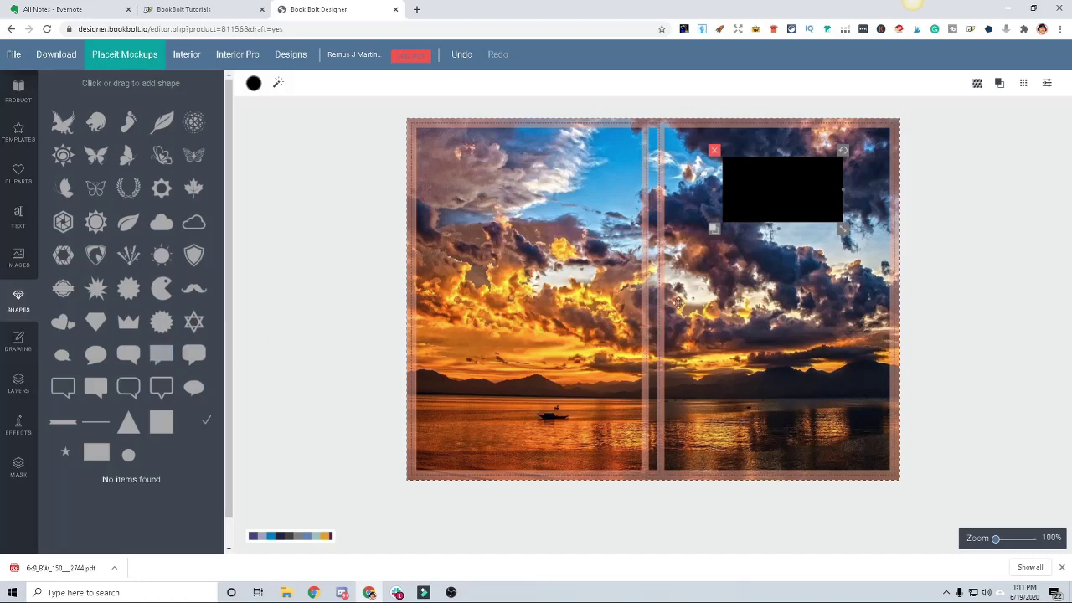
left_click_drag(794, 195, 791, 193)
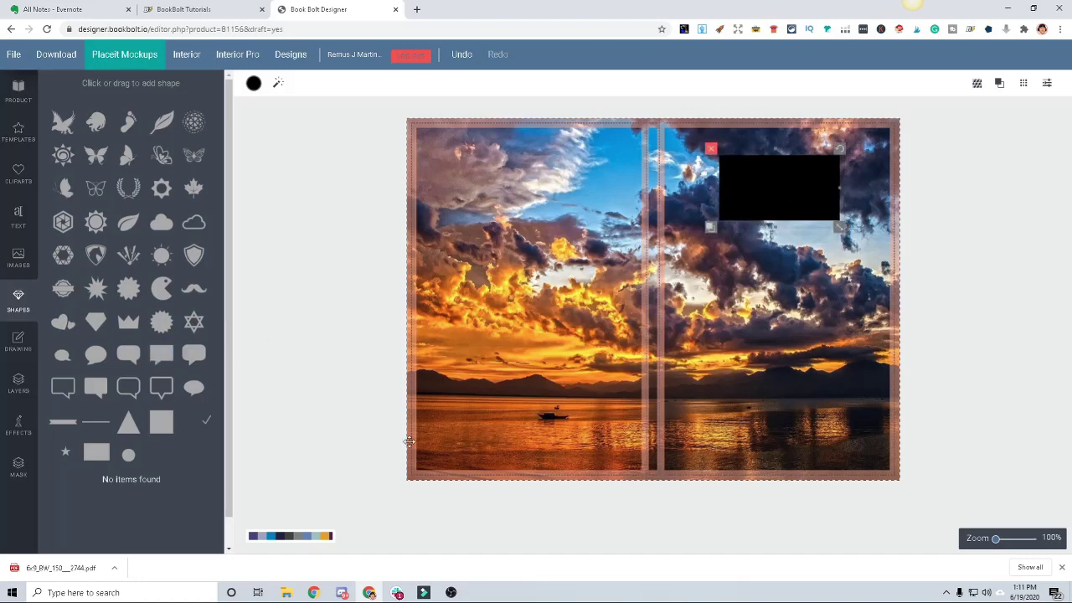
left_click(20, 214)
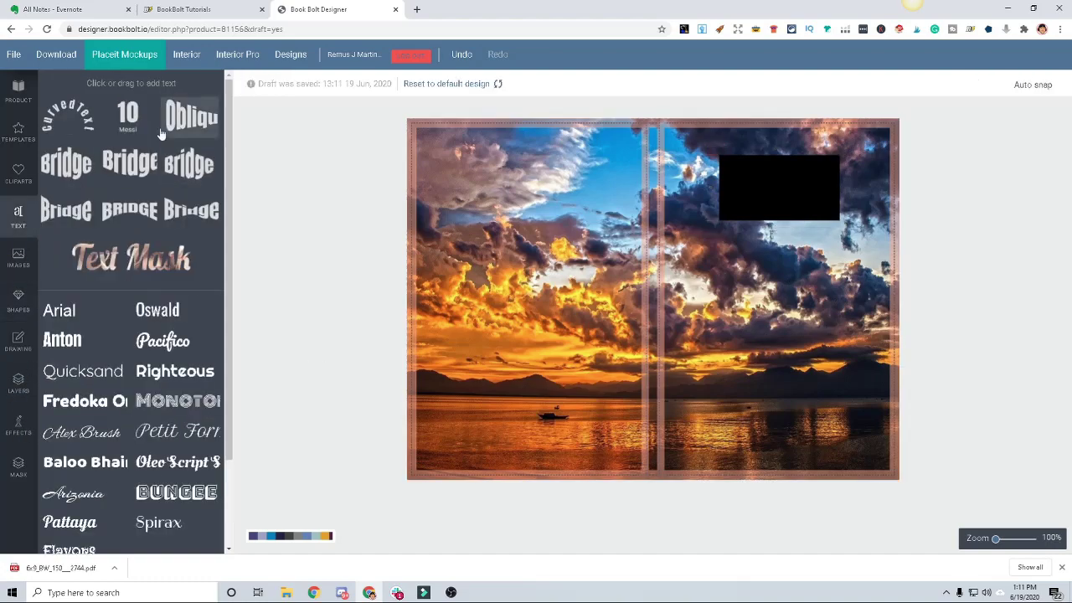
Add an Anton text element reading 'Dog Training / Log Book' split over two lines
left_click(62, 339)
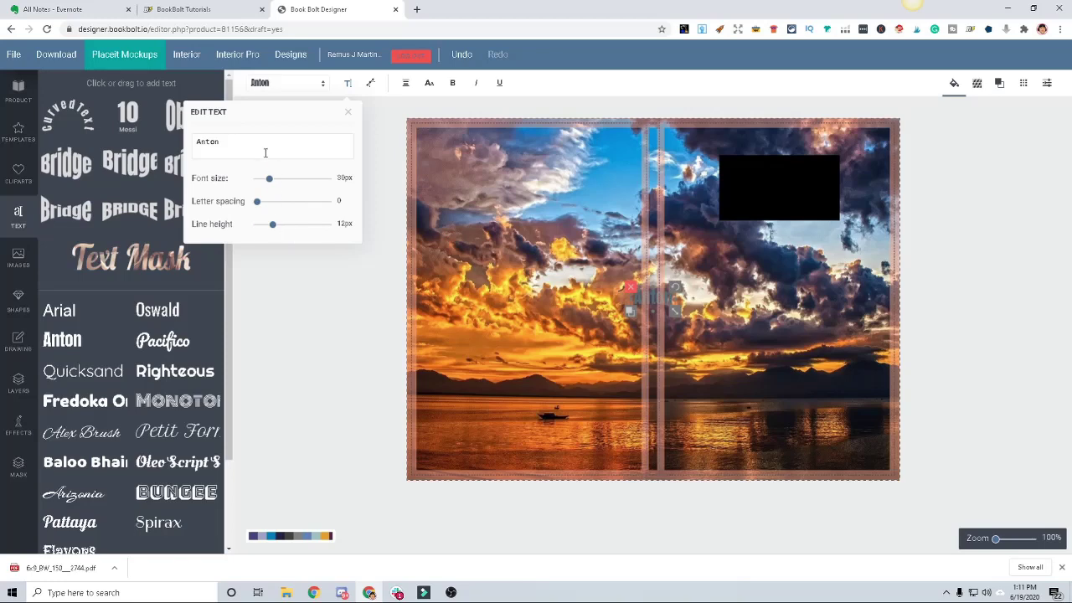
key("ctrl+a")
type("Dog")
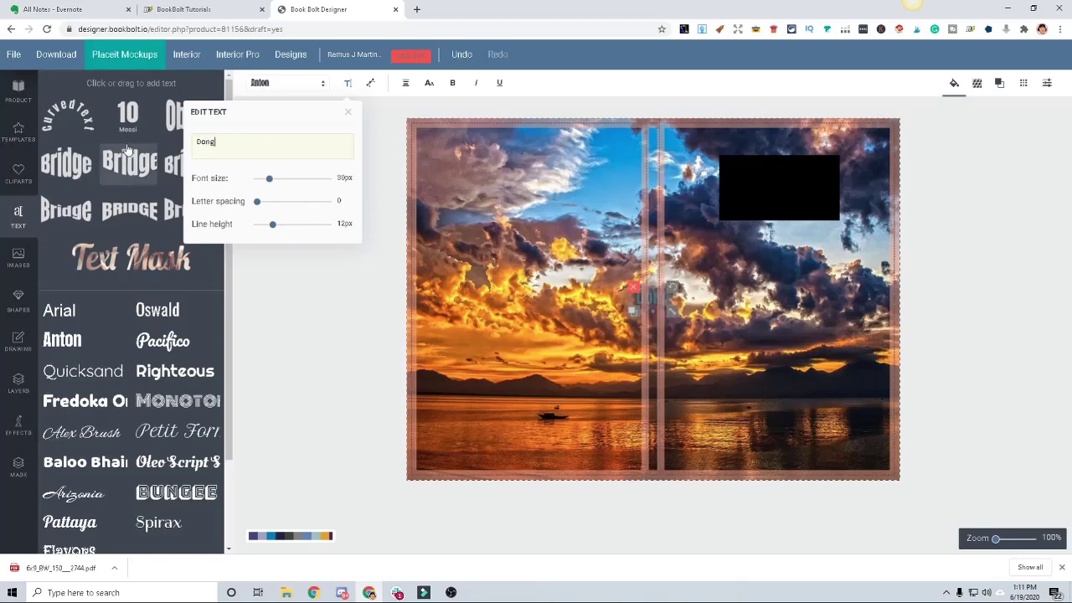
type(" Train")
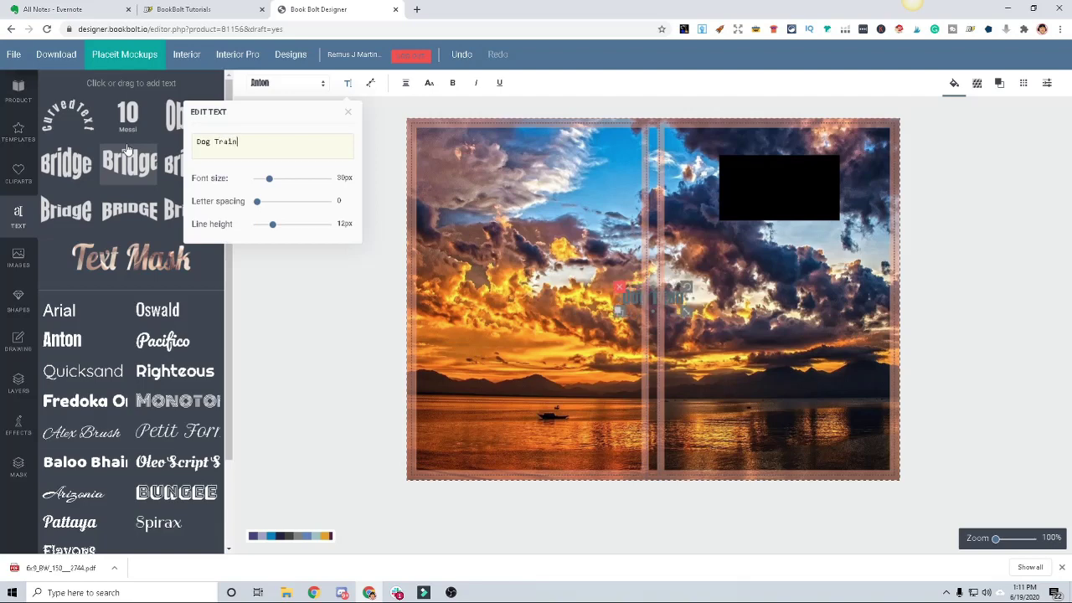
type("ing Log")
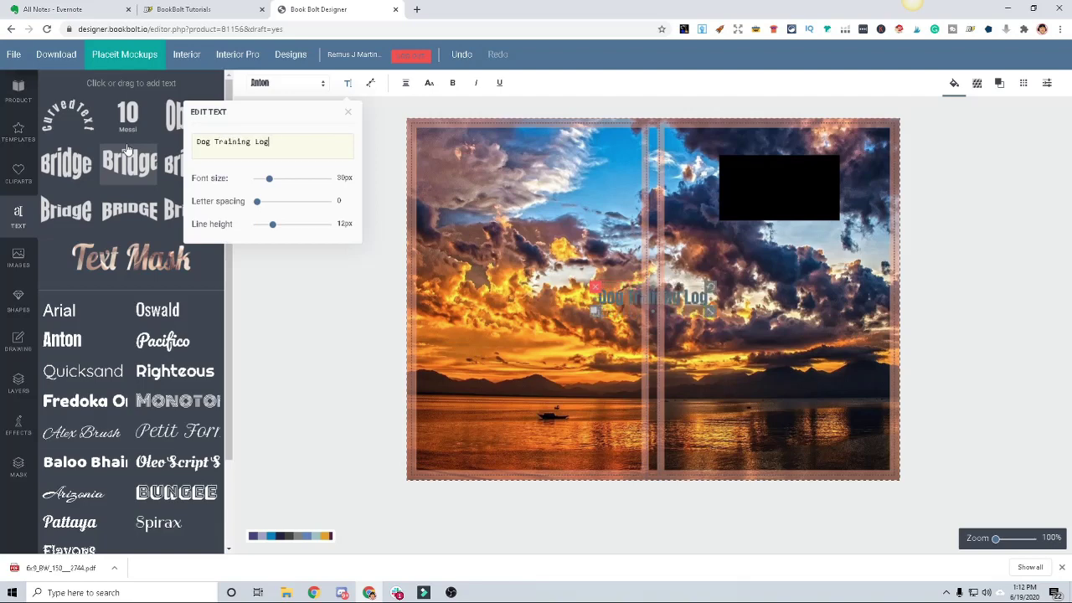
type(" Book")
left_click(250, 142)
key("Return")
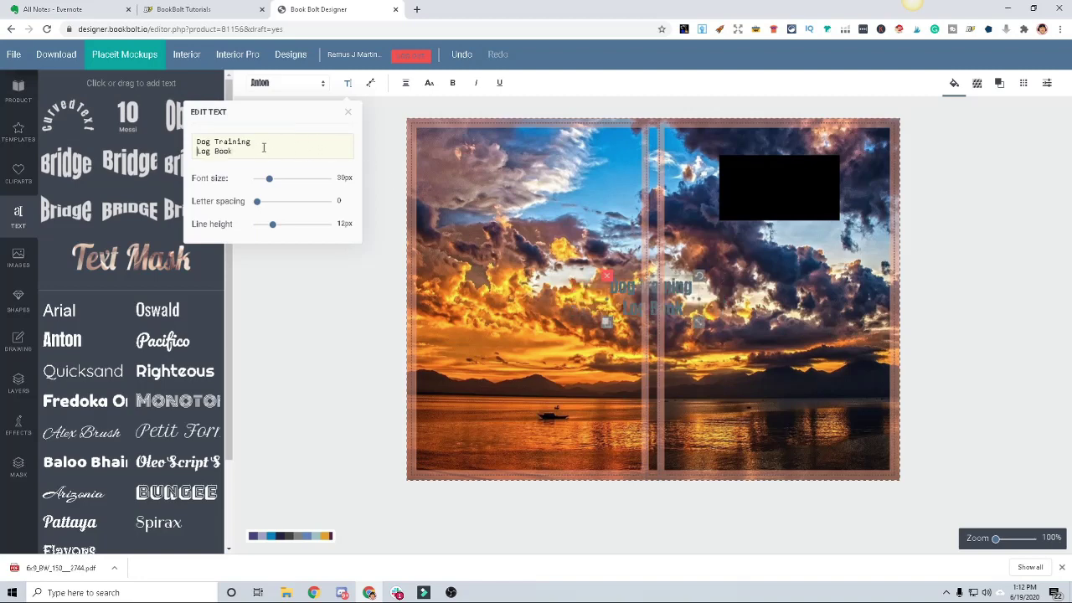
Move the title onto the black rectangle and select its text
left_click_drag(698, 308, 826, 201)
double_click(796, 199)
left_click_drag(811, 206, 725, 166)
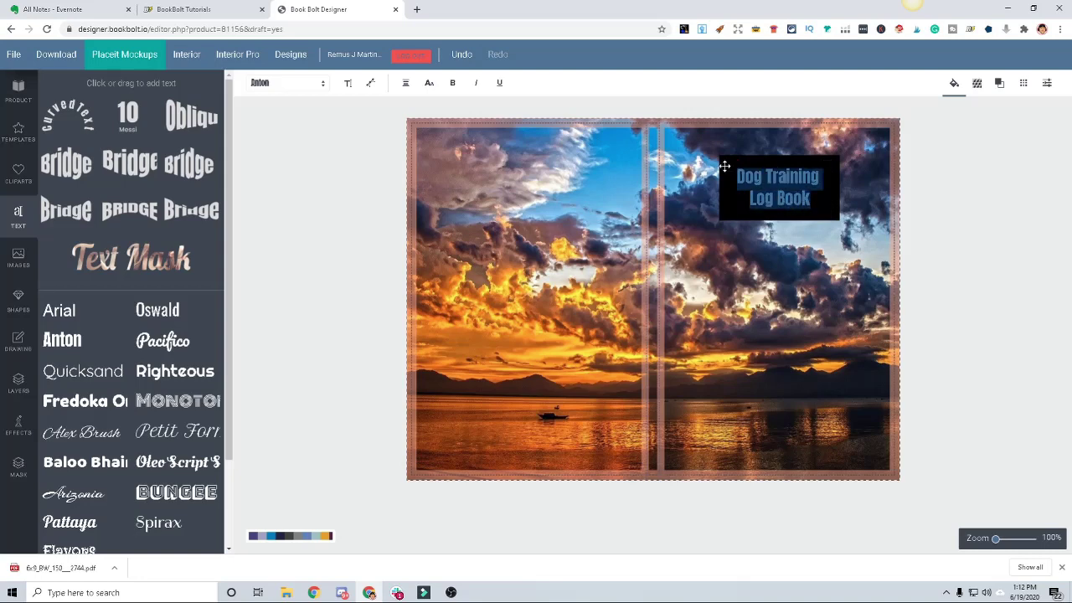
Set the title text fill colour to white (#ffffff)
left_click(953, 83)
left_click(965, 142)
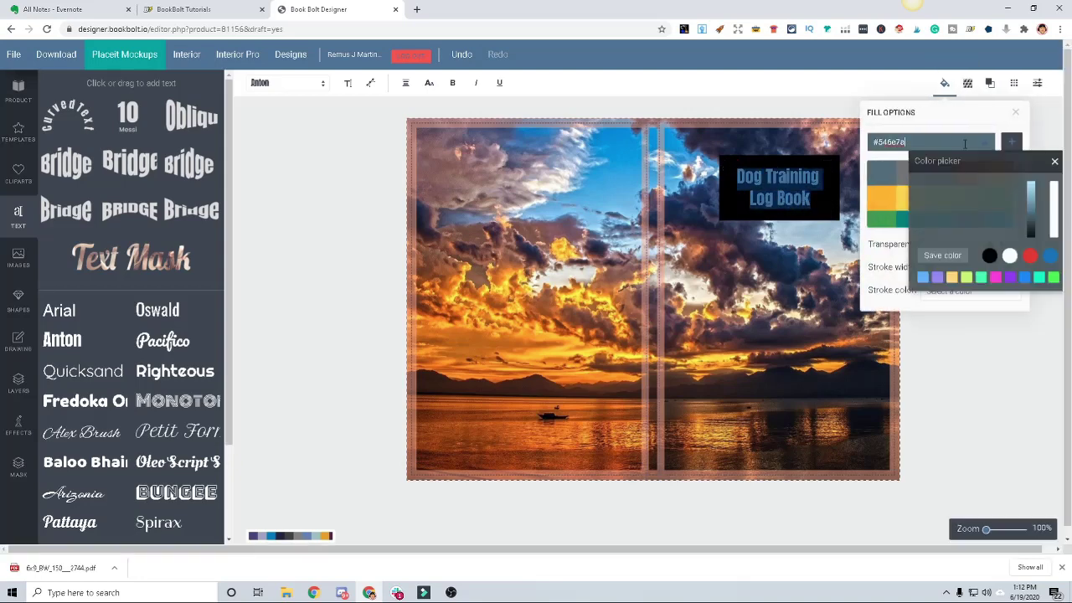
left_click(1009, 256)
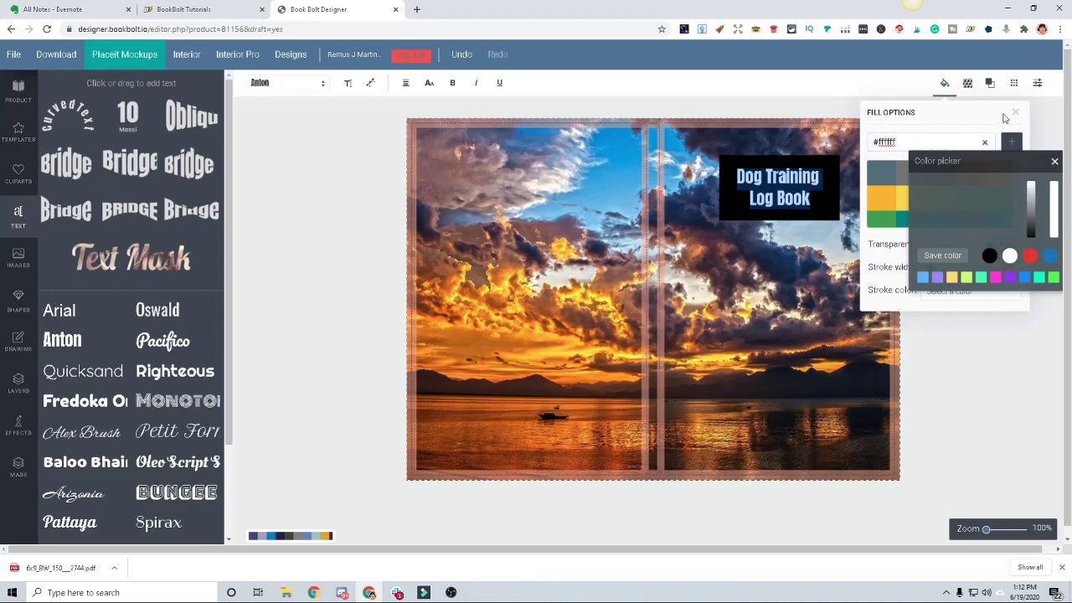
left_click(1055, 161)
left_click(1015, 111)
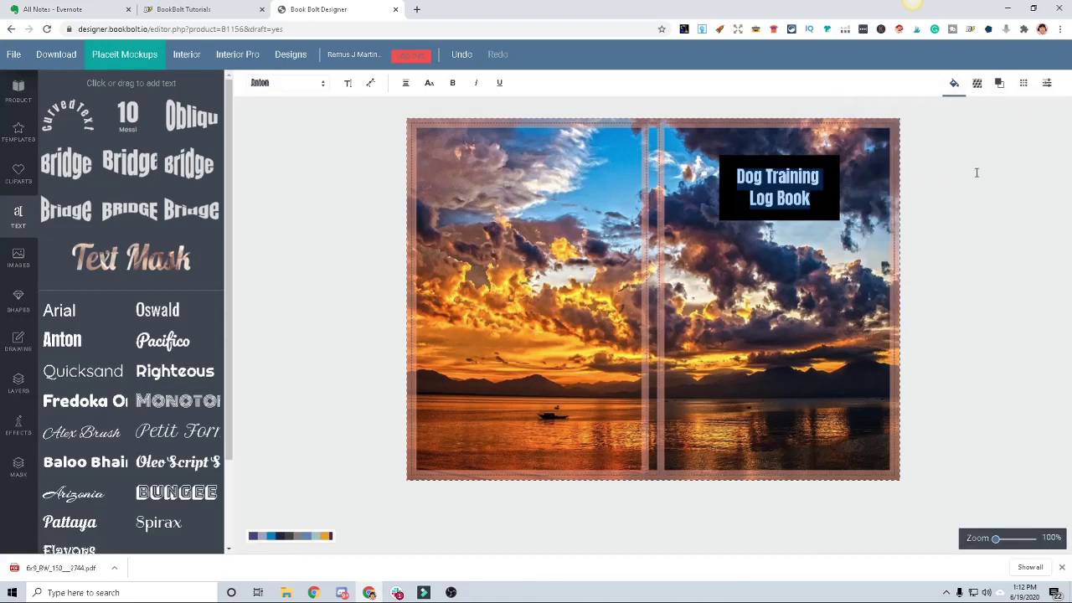
Review the white title on the cover, dismiss the downloads bar, and download the sunset cover
left_click(960, 175)
left_click(799, 188)
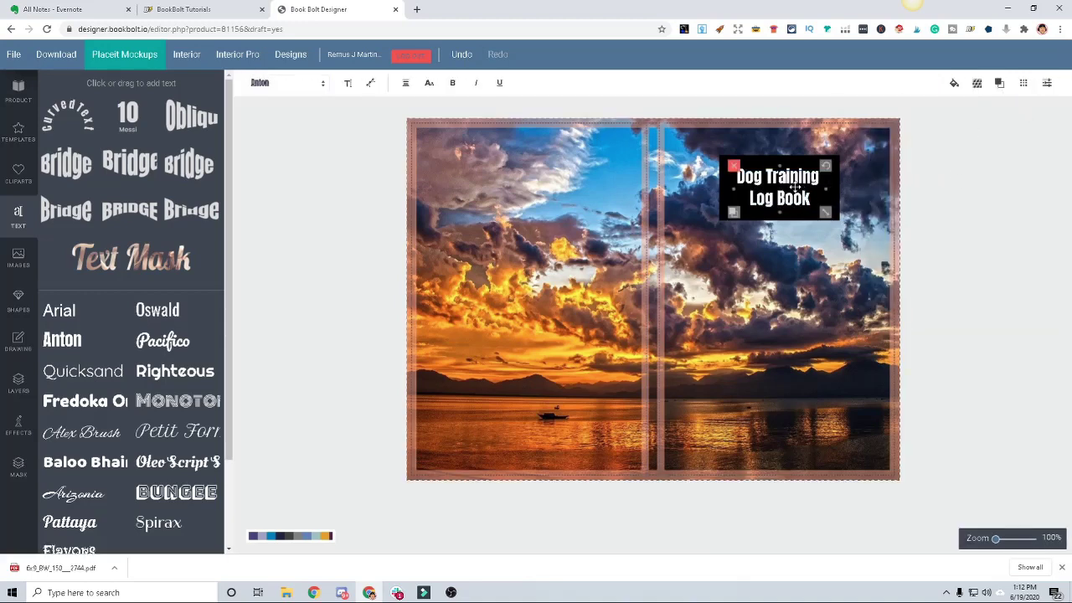
left_click(948, 194)
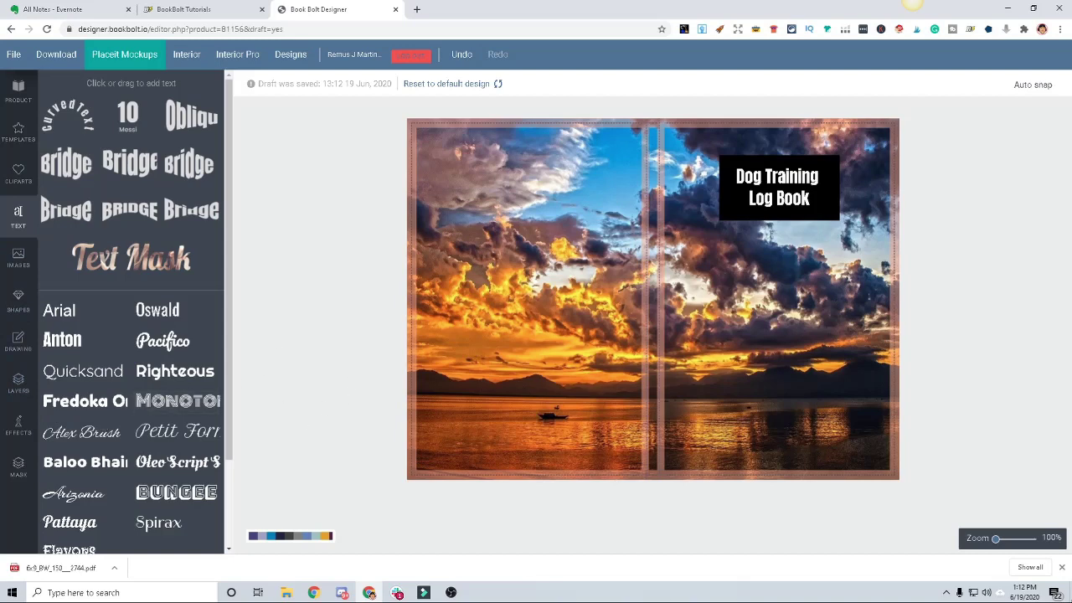
left_click(1063, 568)
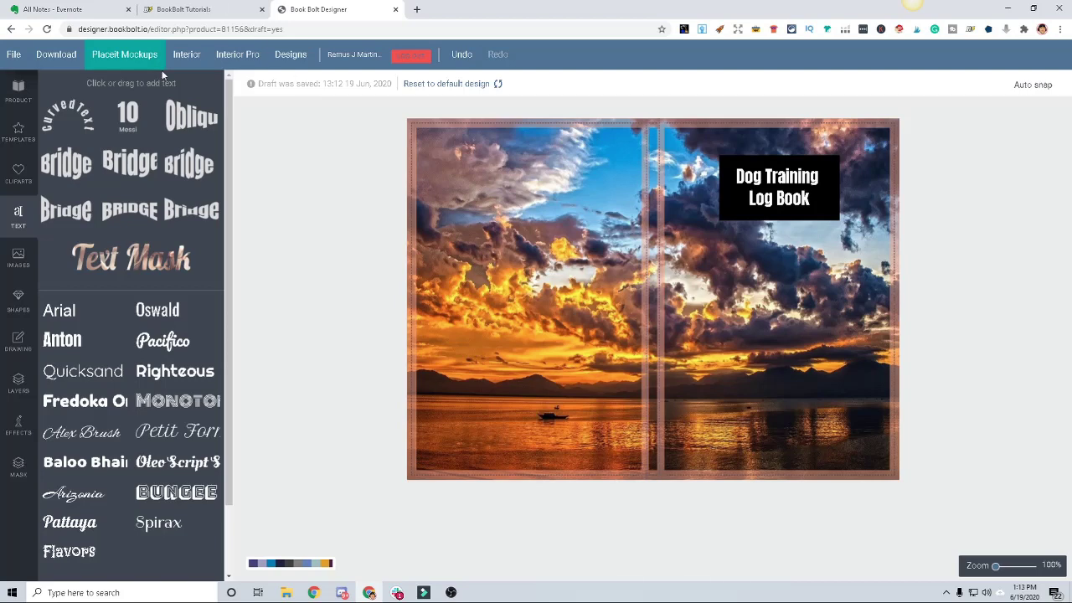
left_click(65, 55)
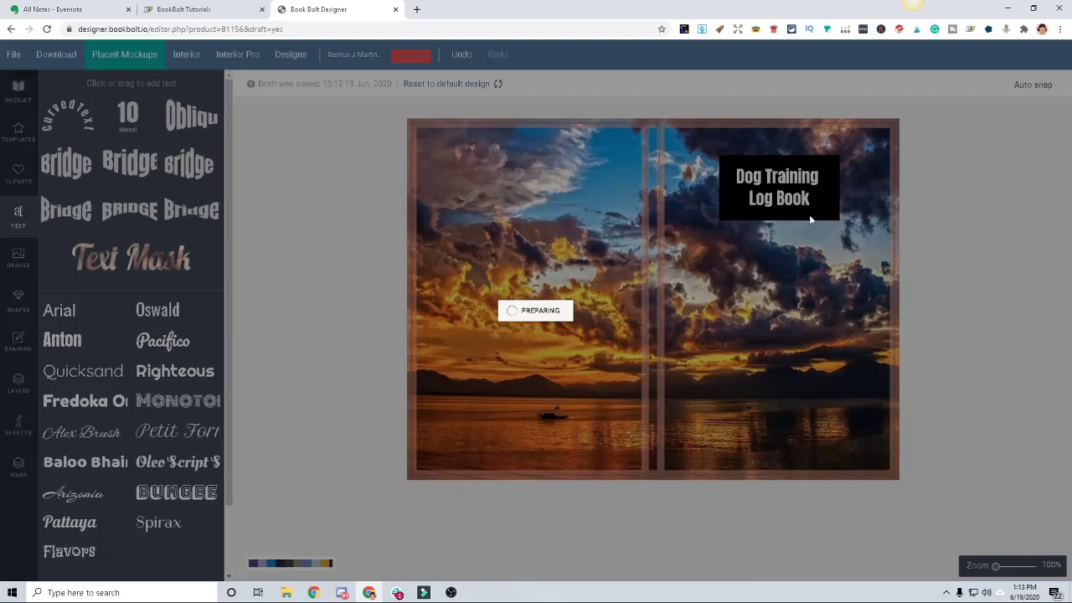